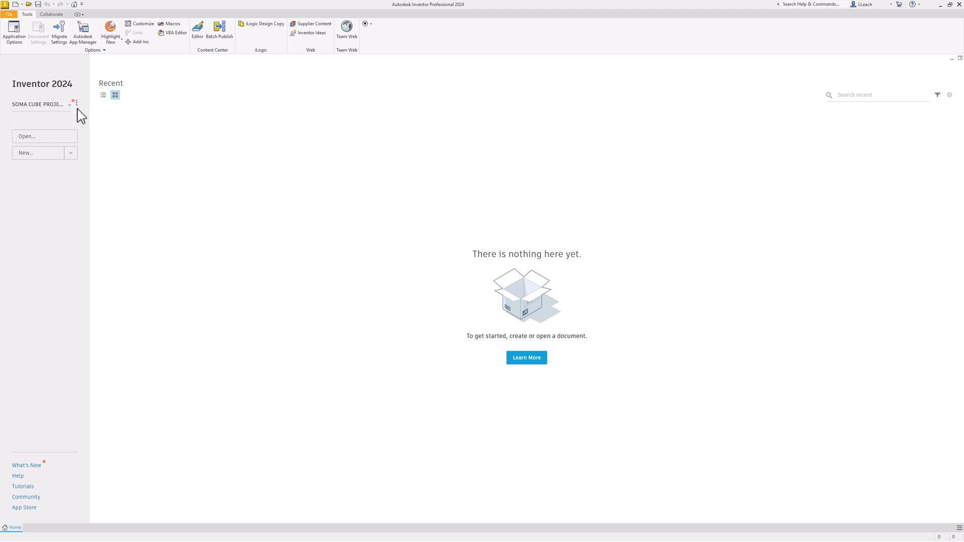
- Make FLASHLIGHT2 the active project and close the project manager
left_click(77, 104)
left_click(90, 128)
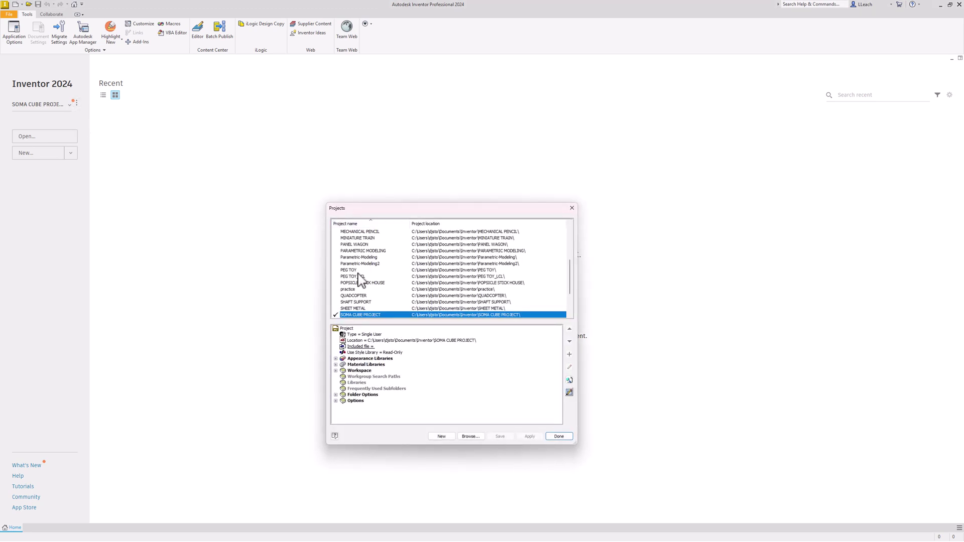
scroll(375, 269, "up", 2)
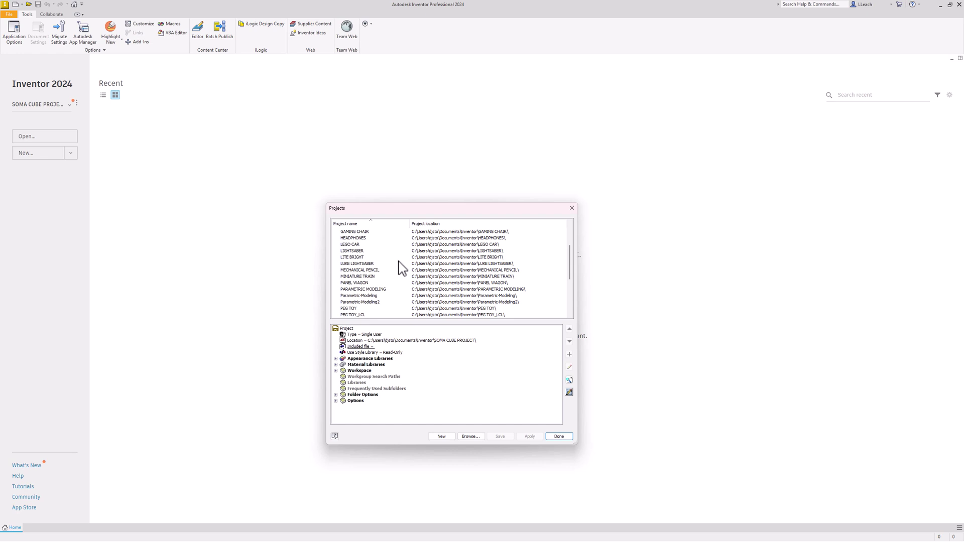
scroll(401, 267, "up", 2)
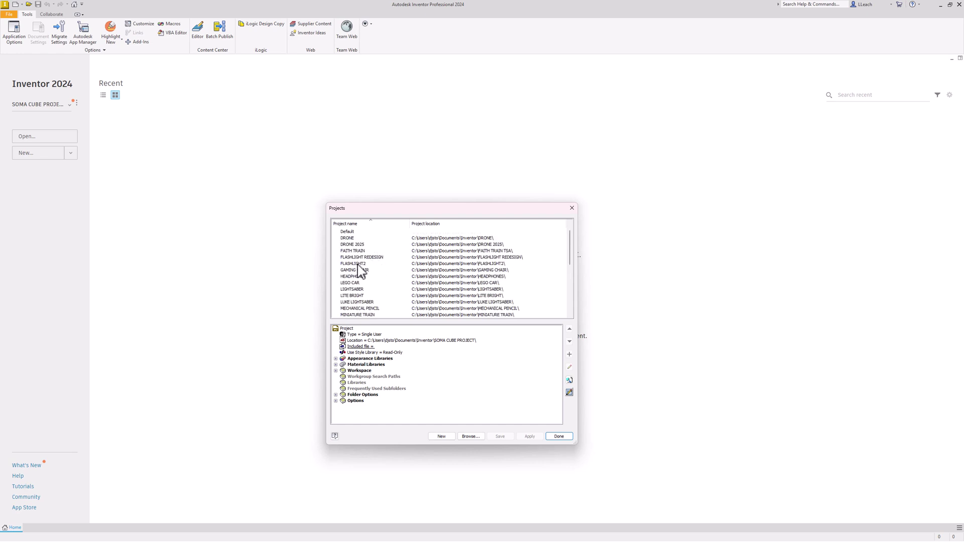
left_click(358, 264)
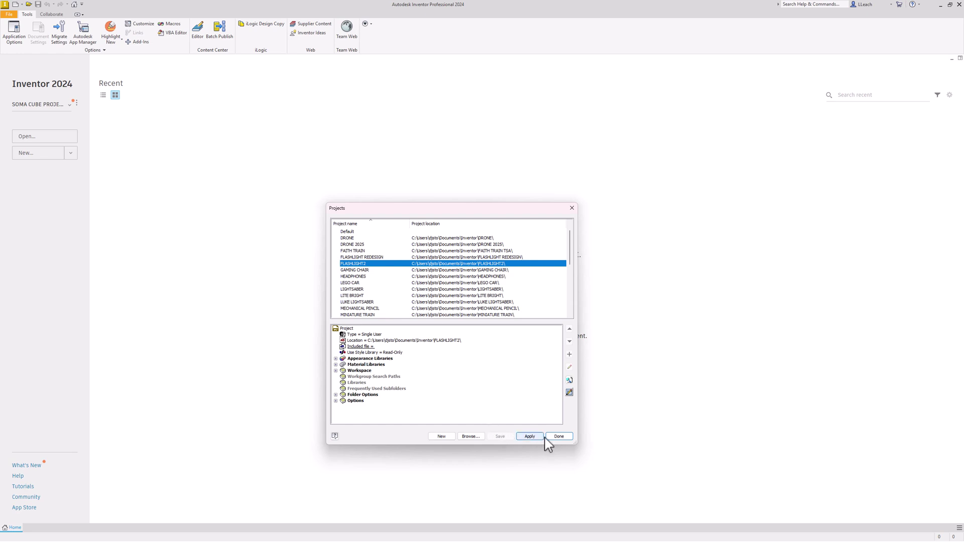
left_click(532, 436)
left_click(559, 437)
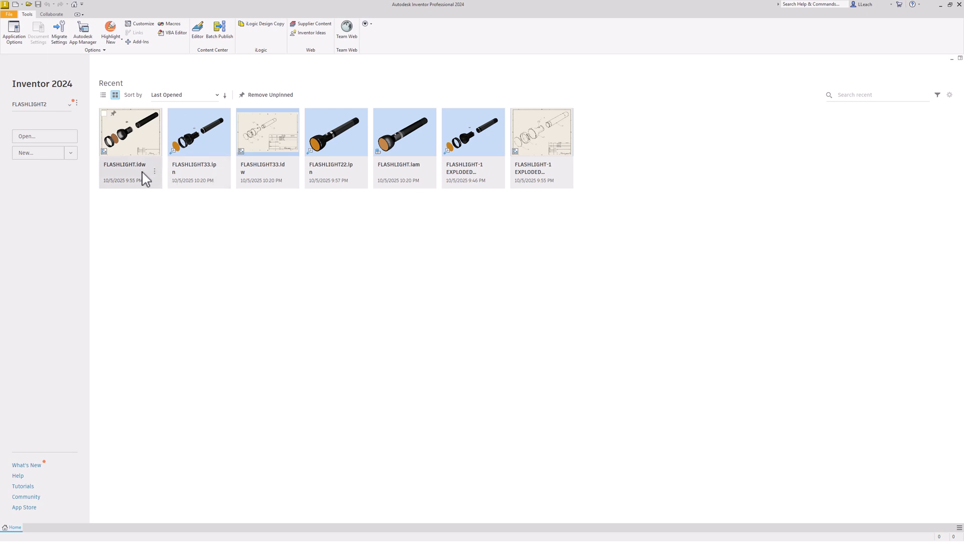
- Create a new presentation file from the Standard.ipn template
left_click(51, 153)
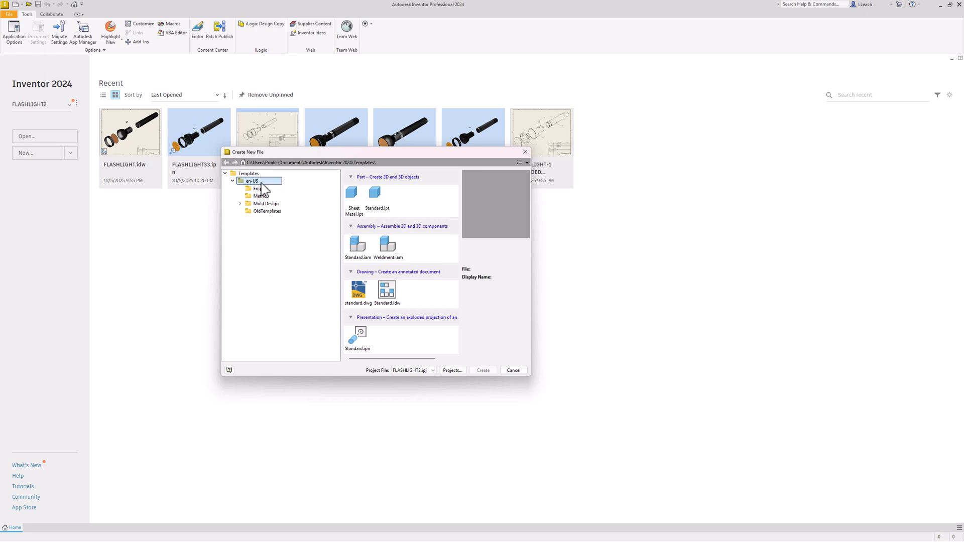
left_click(362, 340)
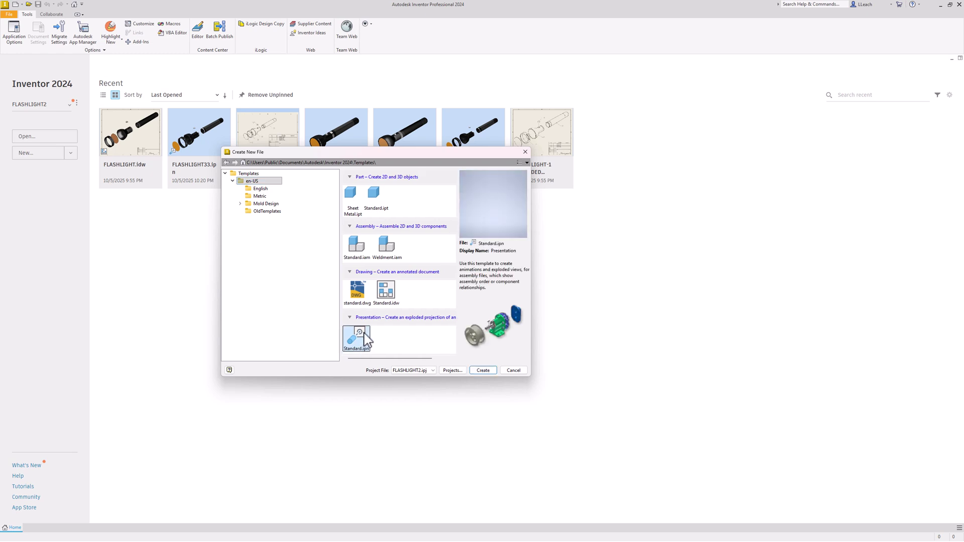
left_click(484, 371)
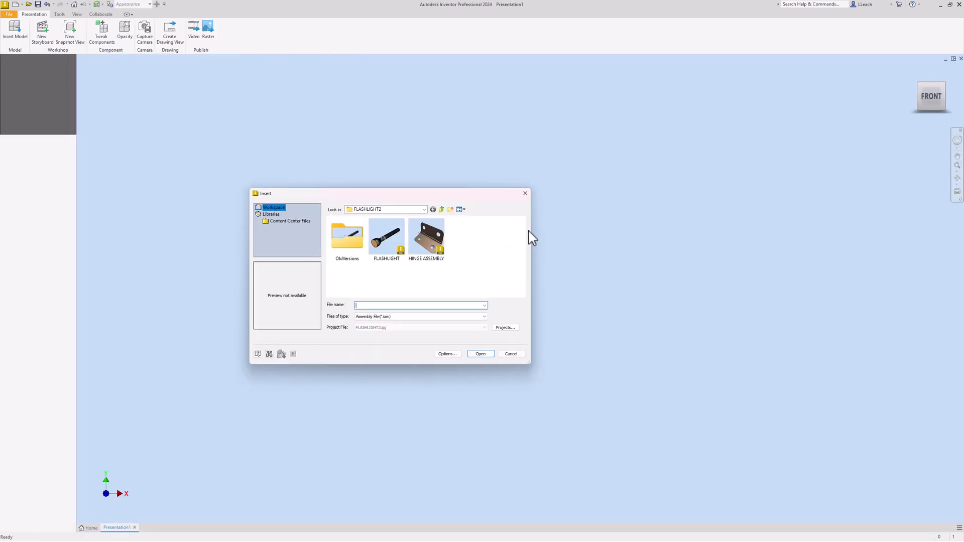
- Insert the FLASHLIGHT assembly from the FLASHLIGHT2 folder into the presentation
left_click_drag(465, 192, 470, 183)
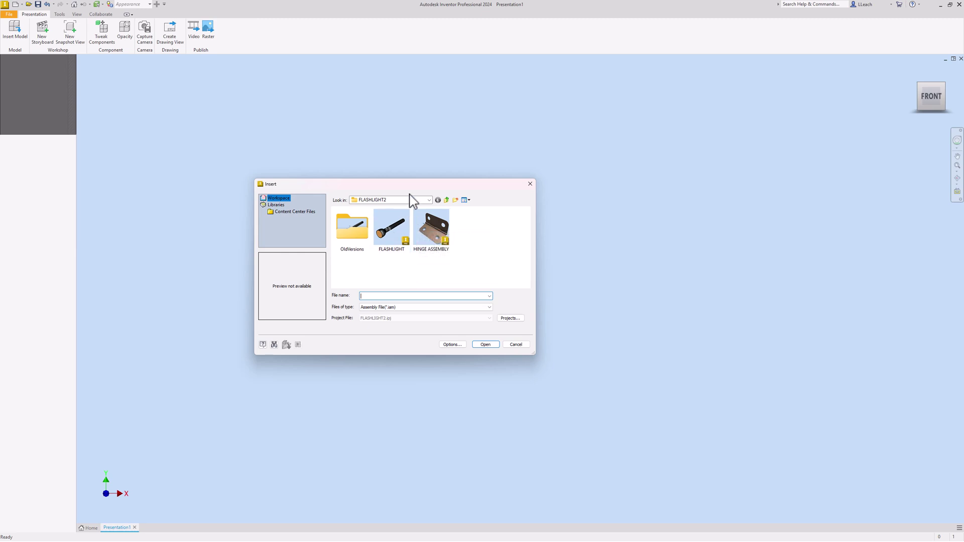
left_click_drag(412, 186, 387, 185)
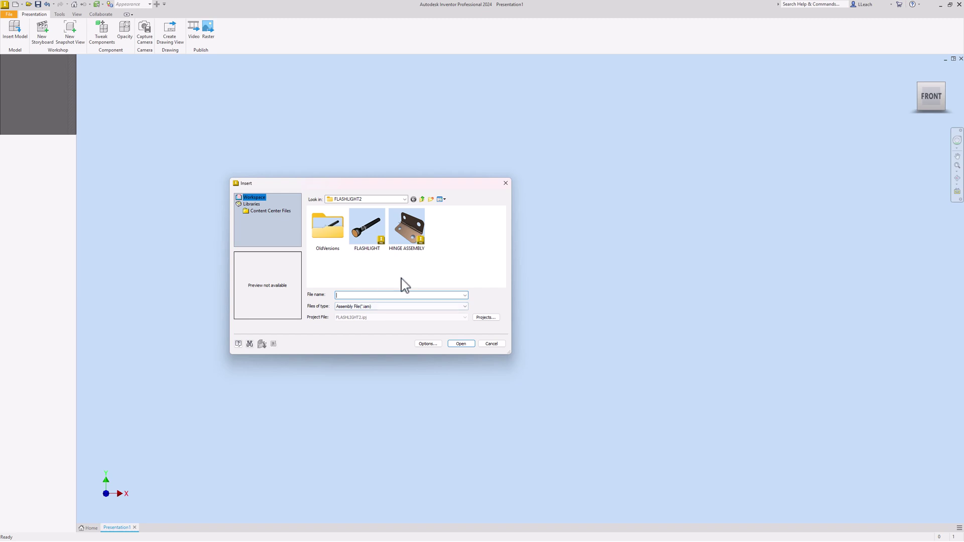
left_click(372, 240)
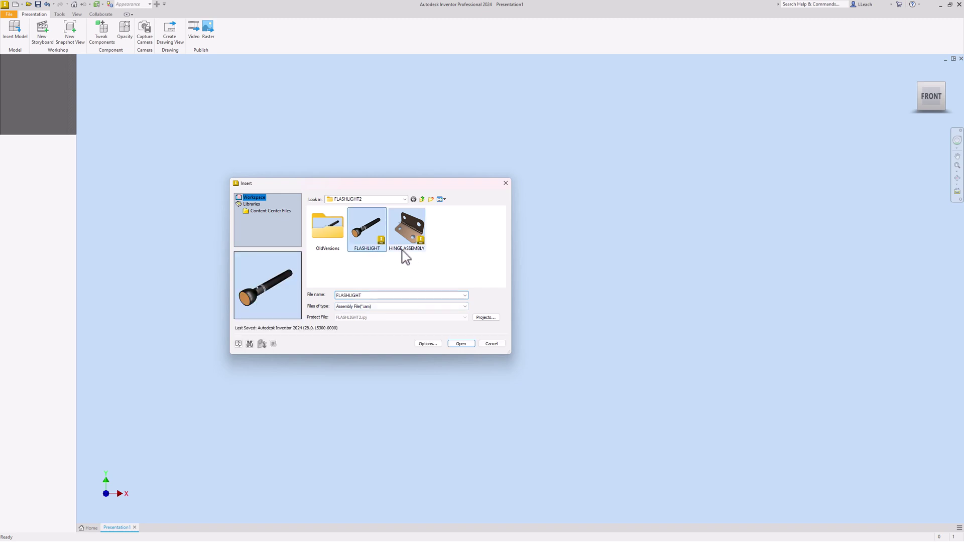
left_click(462, 345)
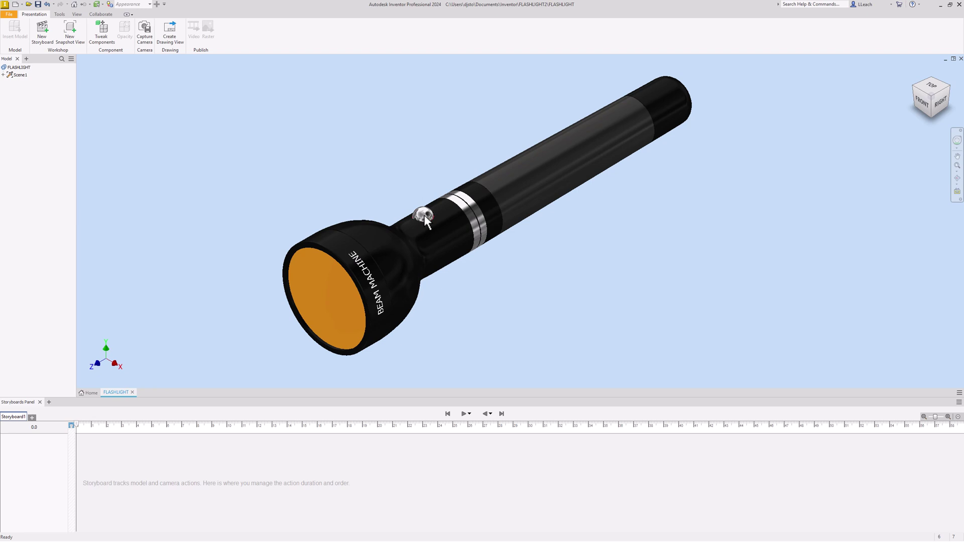
- Open the FLASHLIGHT assembly file from the FLASHLIGHT2 project folder
left_click(10, 14)
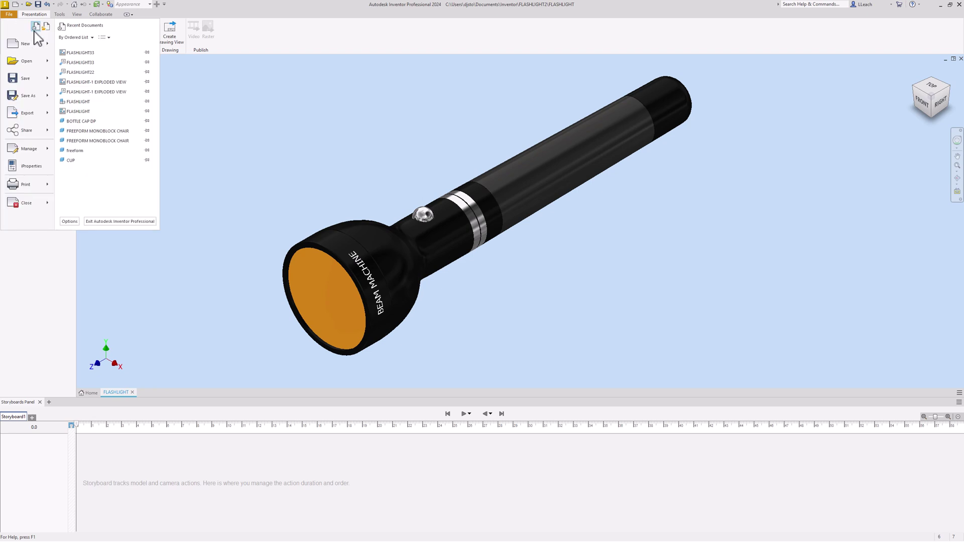
left_click(26, 63)
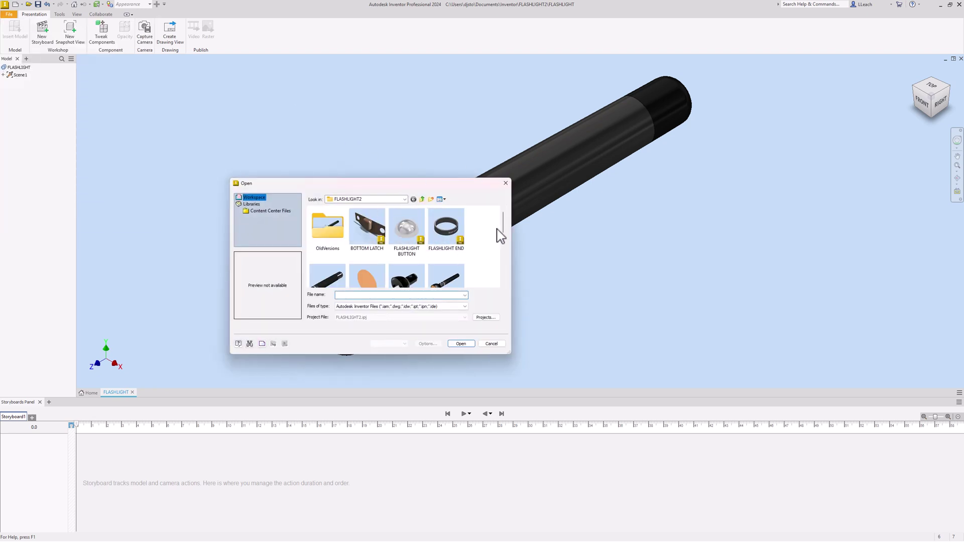
left_click_drag(504, 216, 504, 237)
left_click(449, 246)
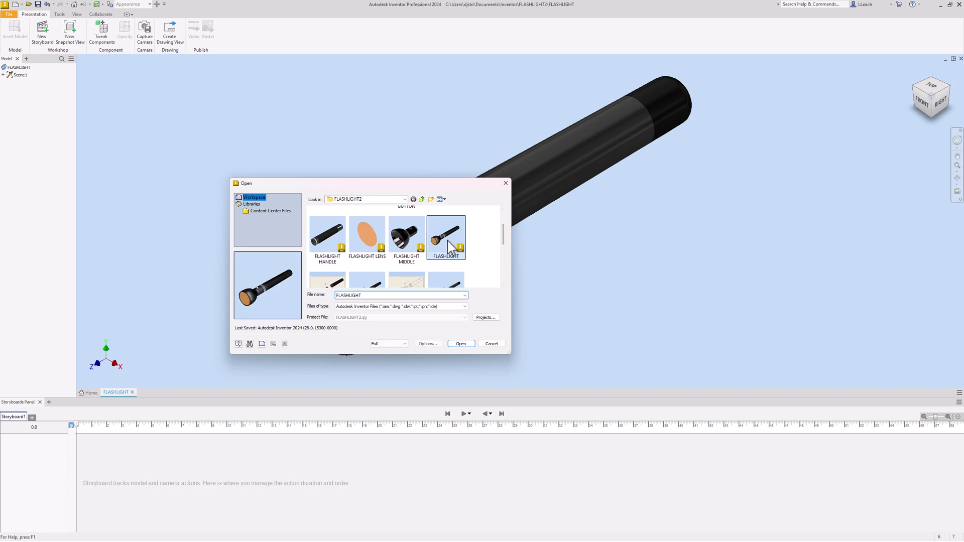
left_click(462, 344)
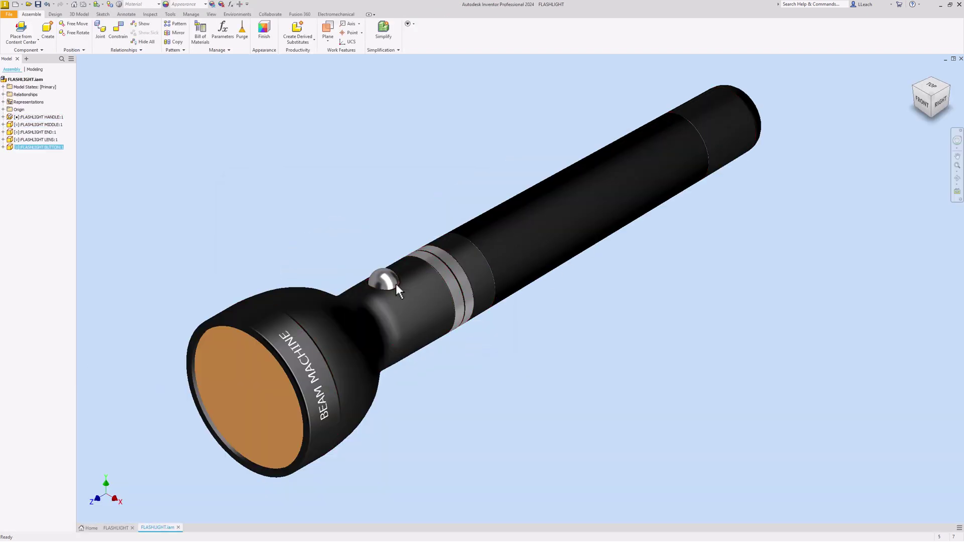
- Test how freely the flashlight's button and lettered end ring can move in the assembly
left_click_drag(396, 284, 414, 295)
left_click_drag(442, 328, 391, 278)
mouse_move(294, 354)
left_mouse_down()
mouse_move(303, 381)
mouse_move(275, 341)
mouse_move(294, 369)
mouse_move(282, 351)
mouse_move(304, 366)
left_mouse_up()
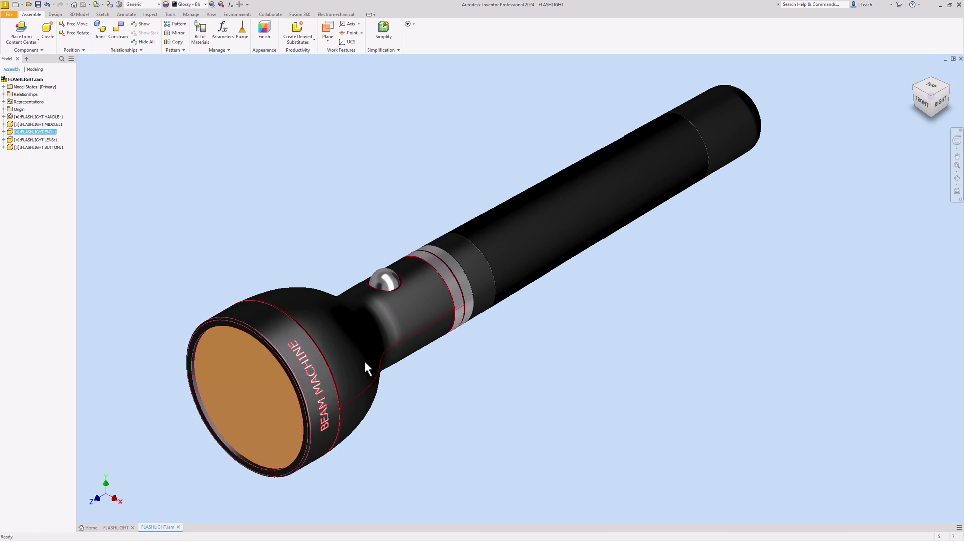
left_click_drag(306, 363, 307, 363)
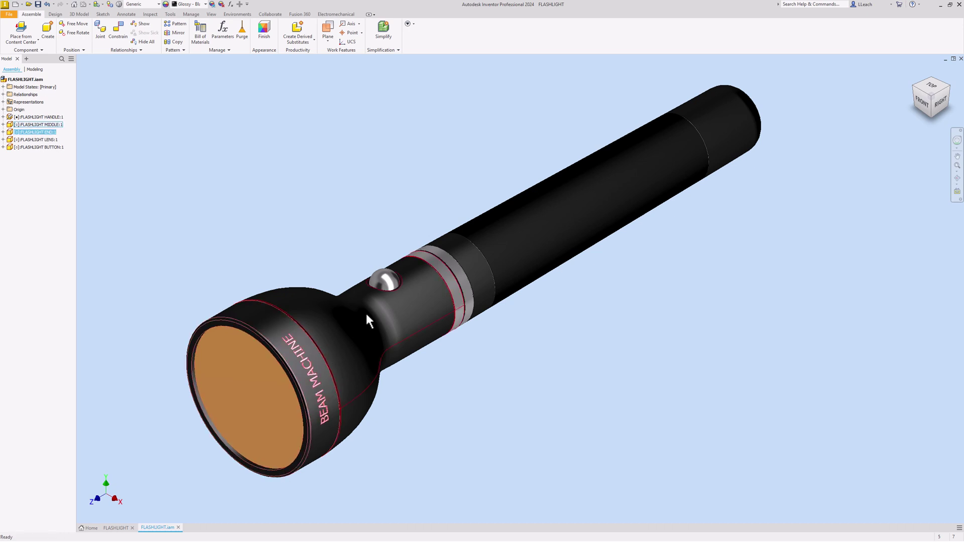
left_click(386, 287)
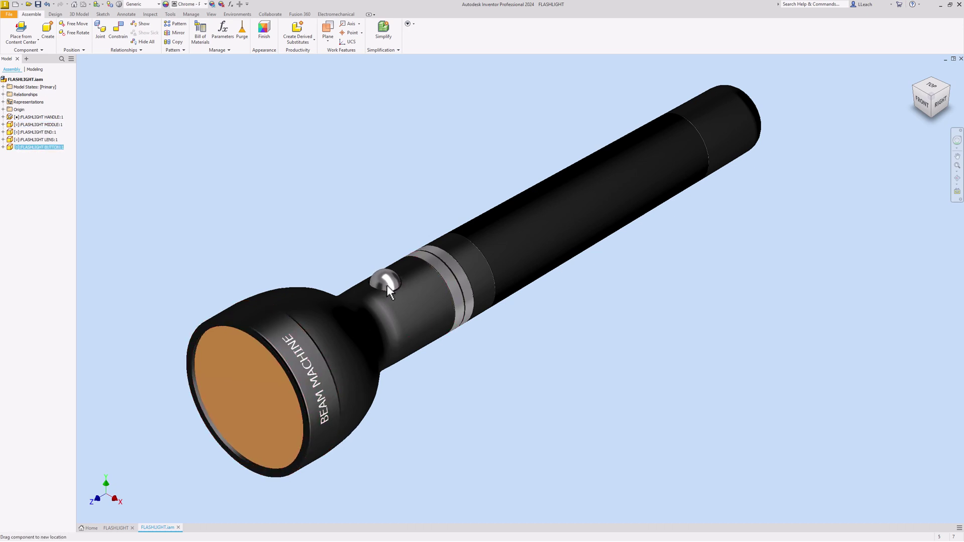
- Close the FLASHLIGHT assembly and return to the flashlight presentation
left_click(9, 14)
left_click(37, 210)
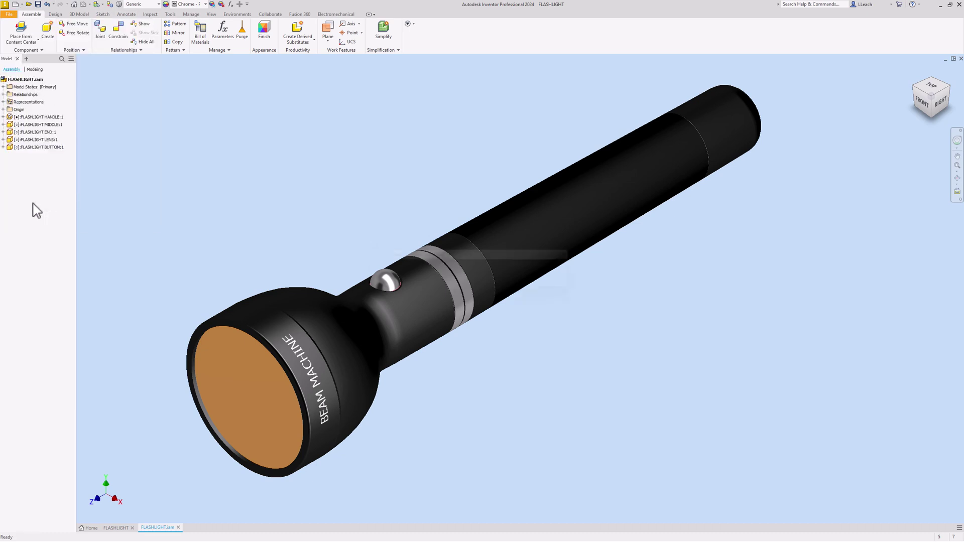
left_click(418, 279)
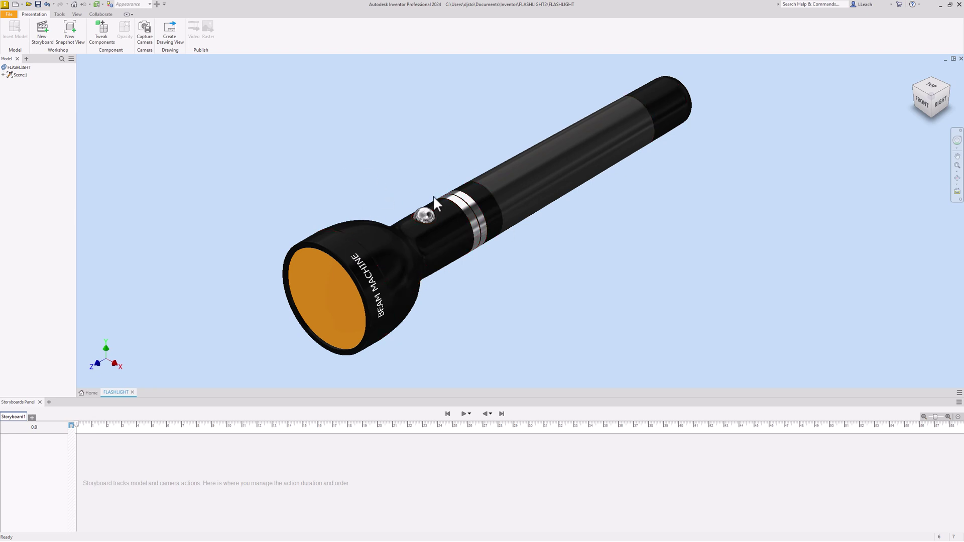
- Expand the scene's assembly to its components and tweak the flashlight lens 2.5 in forward along Z, out of the head
scroll(434, 201, "up", 2)
middle_click_drag(445, 207, 431, 218)
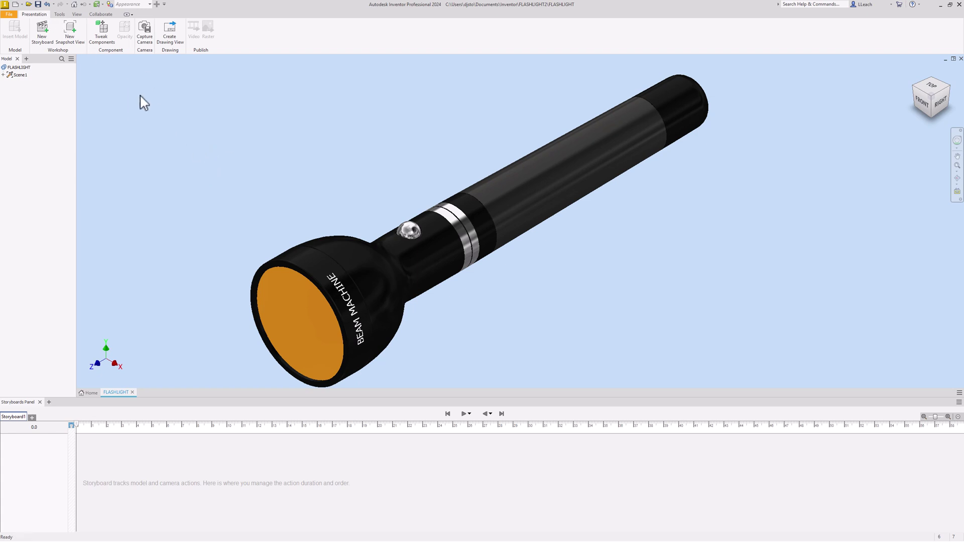
left_click(3, 75)
left_click(9, 82)
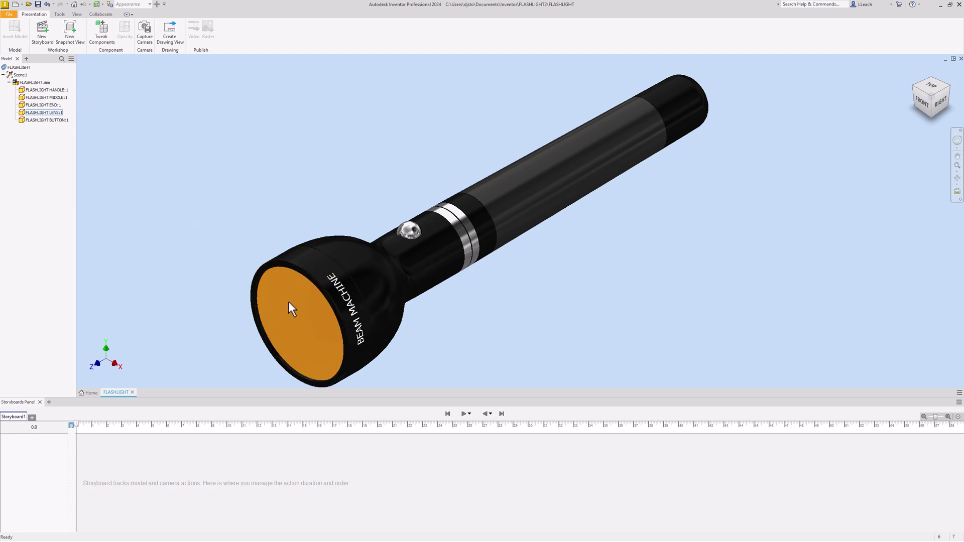
left_click(48, 114)
left_click(103, 35)
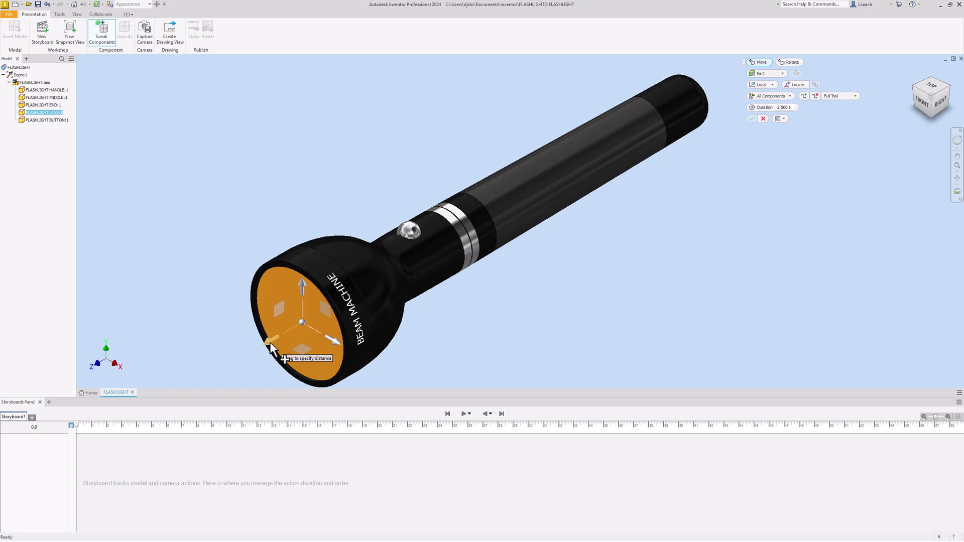
left_click_drag(269, 350, 148, 412)
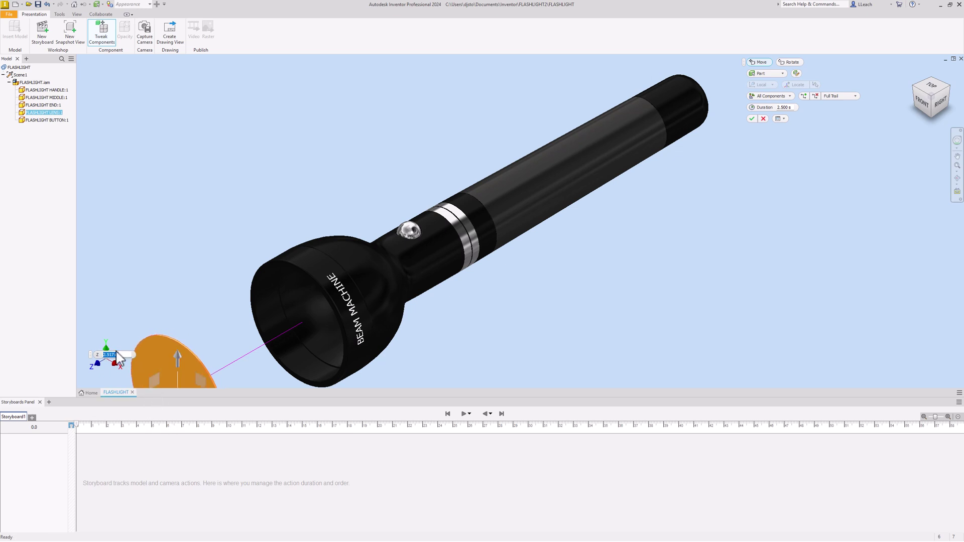
left_click_drag(118, 355, 97, 354)
type("2")
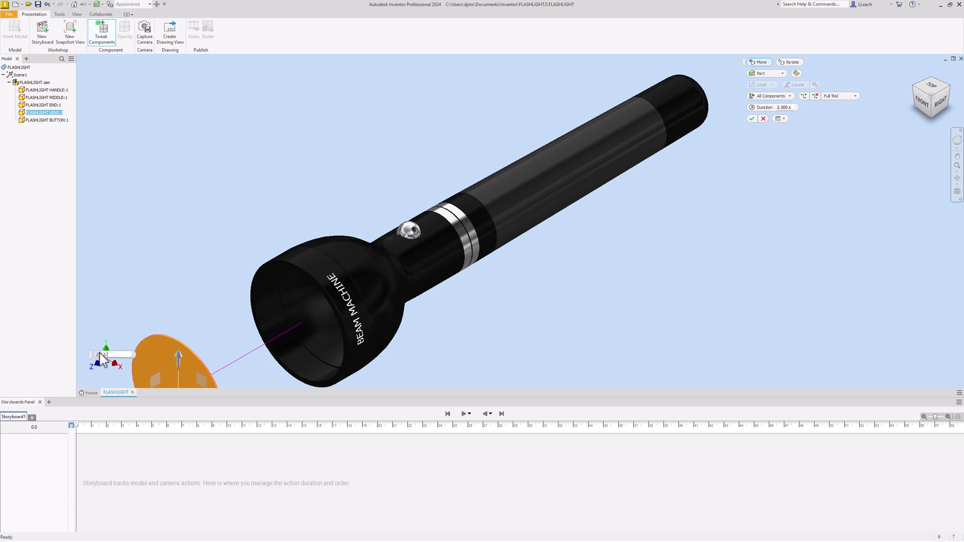
type(".5")
key("Return")
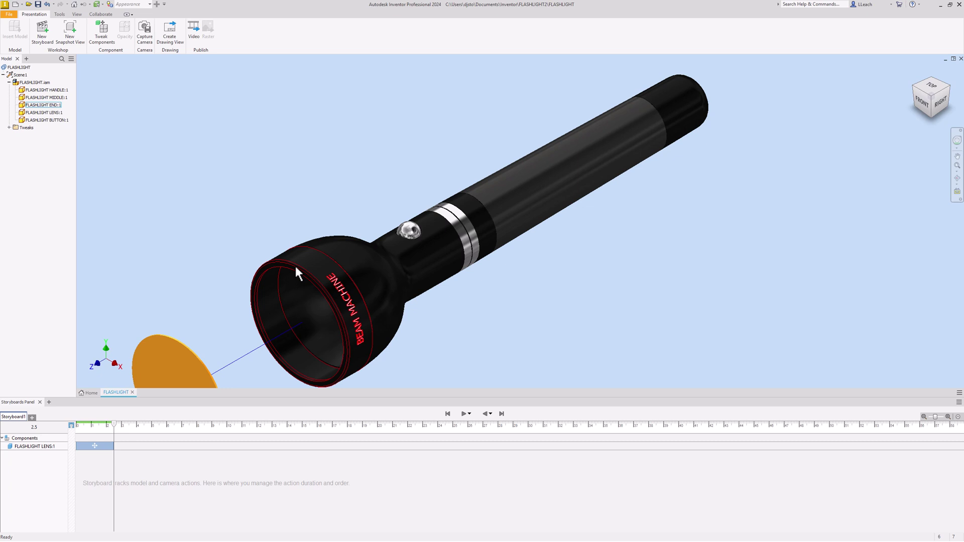
- Tweak the FLASHLIGHT END ring about 1 in forward along Z, between the head and the lens
left_click(45, 105)
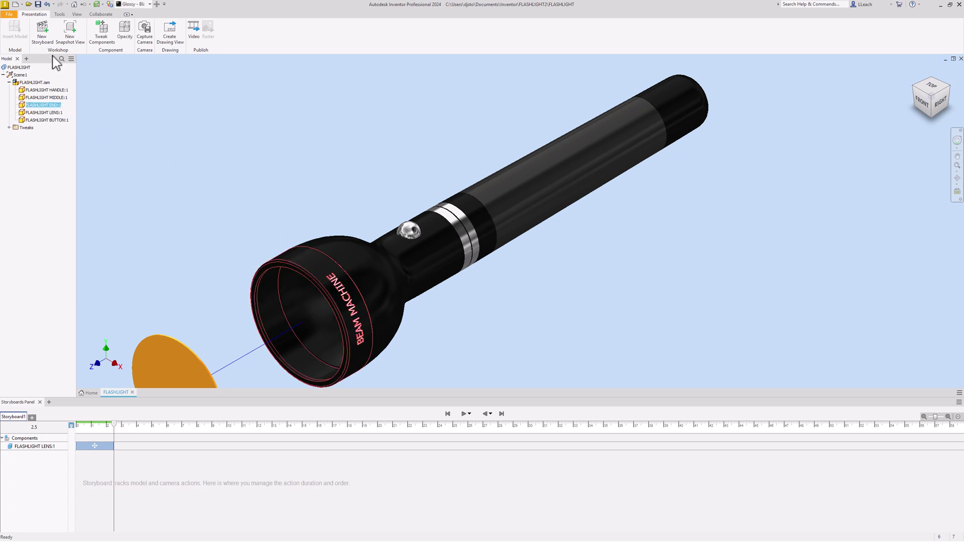
left_click(102, 35)
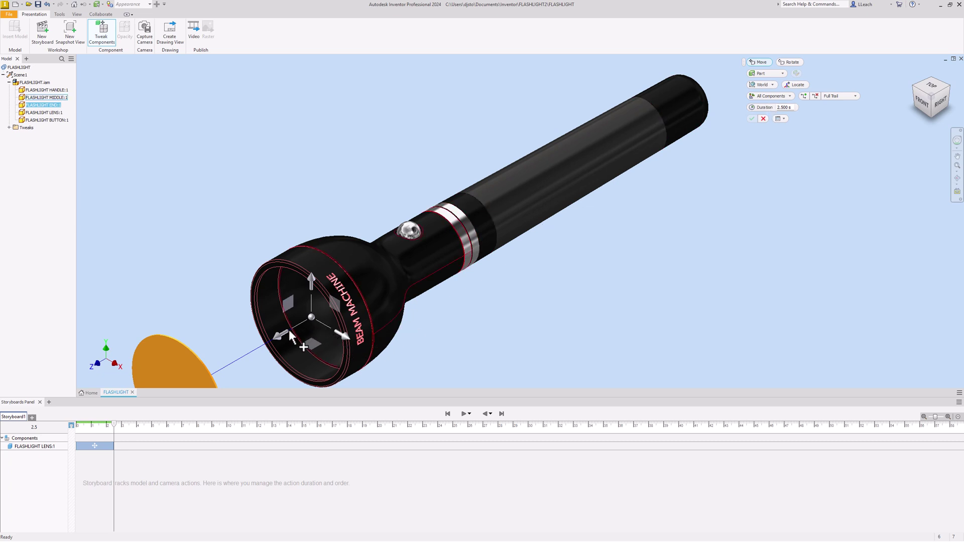
left_click_drag(282, 334, 234, 364)
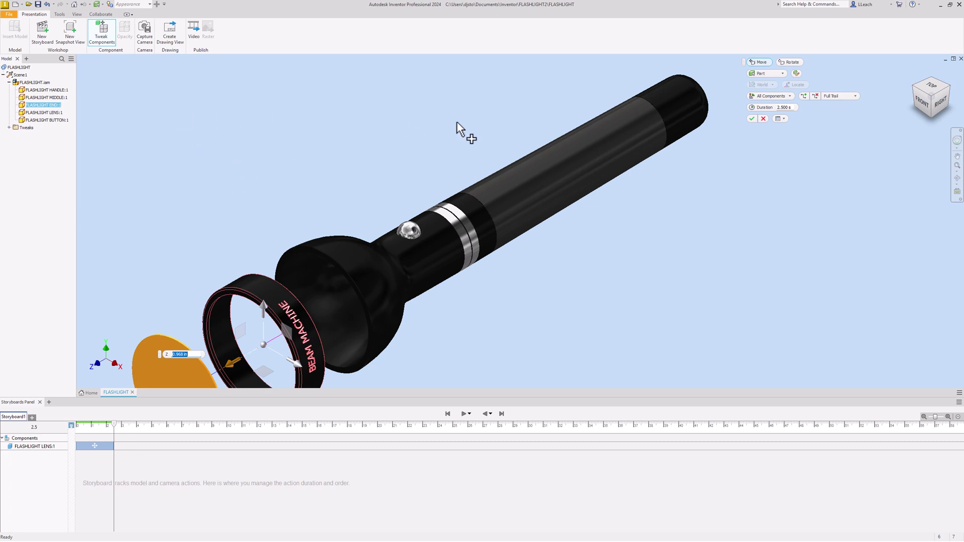
left_click(752, 119)
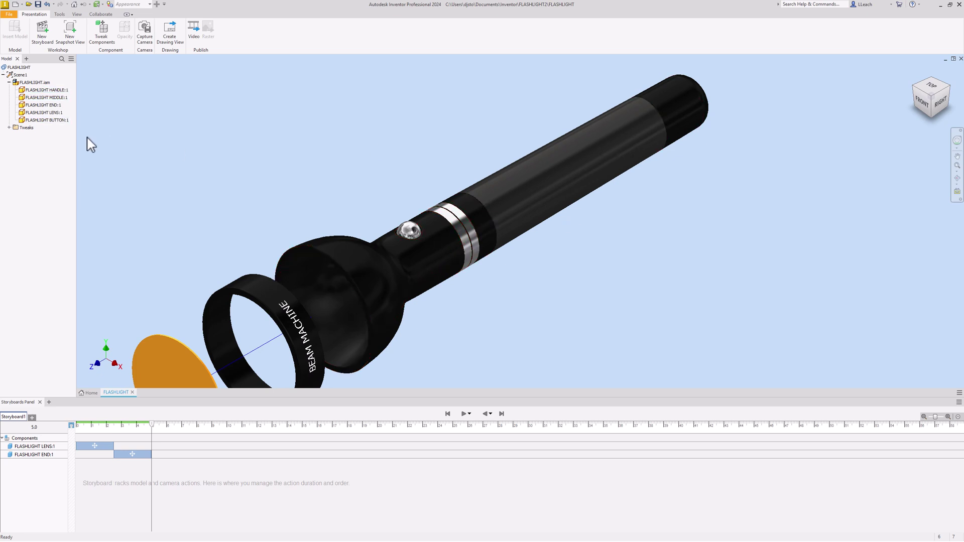
- Tweak the FLASHLIGHT HANDLE backward along Z so it separates from the middle section
left_click(43, 106)
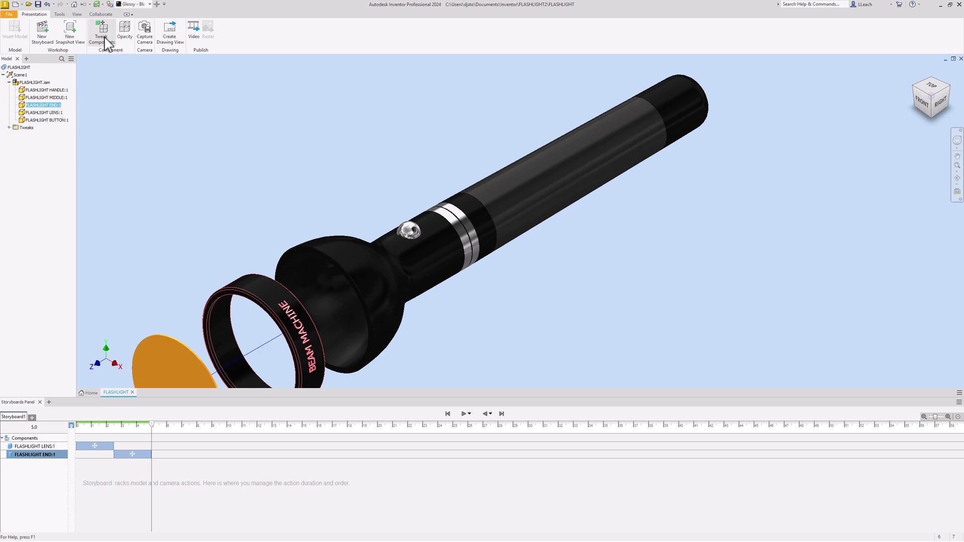
left_click(102, 35)
left_click(66, 106)
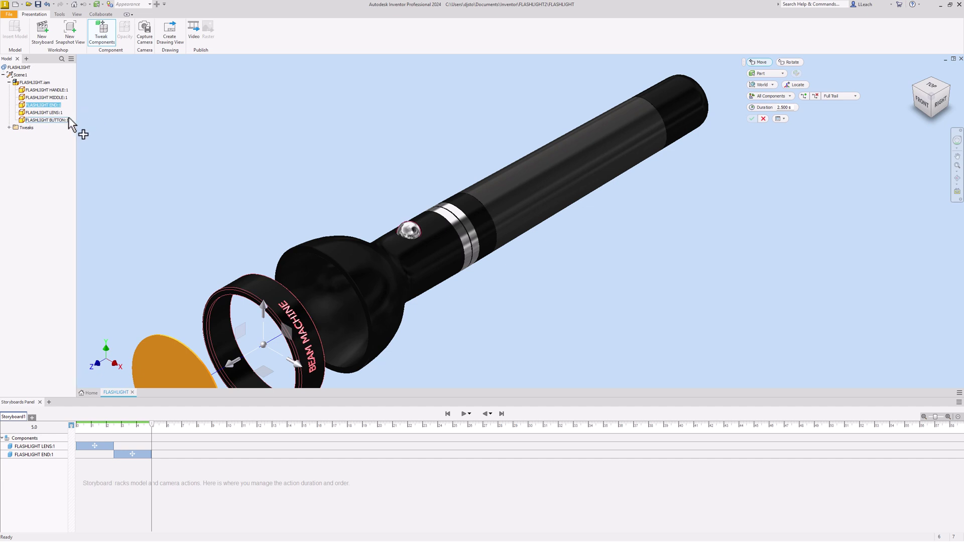
left_click(56, 90)
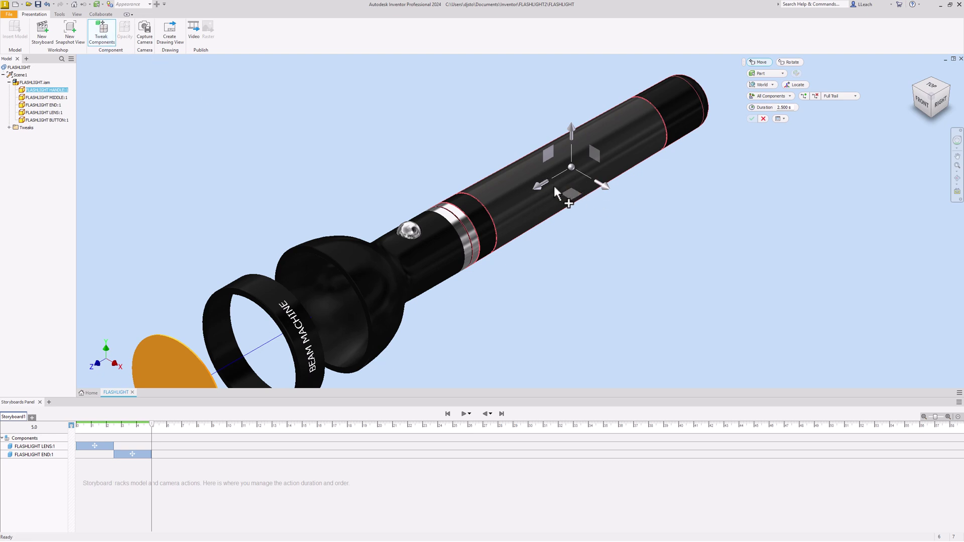
left_click_drag(541, 185, 621, 150)
left_click(752, 119)
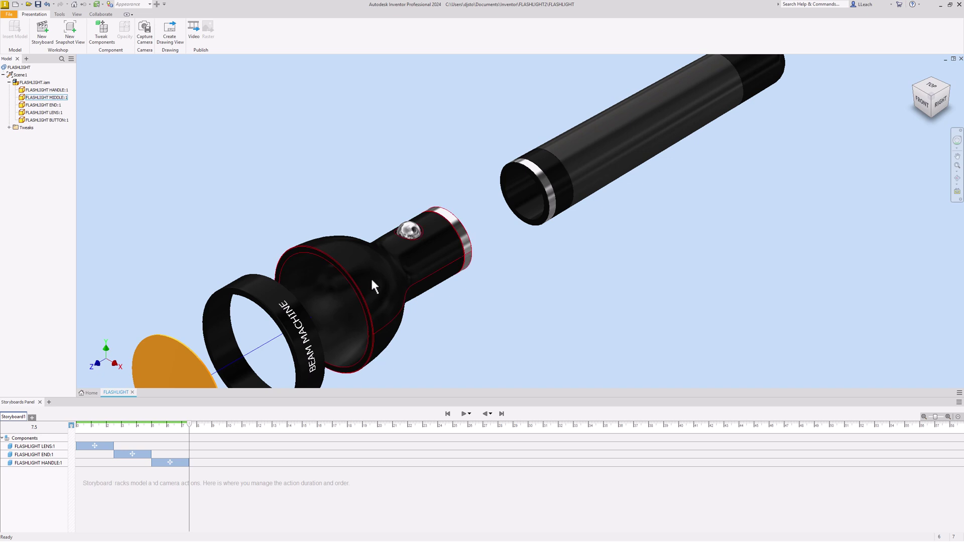
- Tweak the FLASHLIGHT LENS about 0.75 in farther forward along Z, away from the end ring
scroll(382, 261, "up", 3)
scroll(381, 261, "down", 5)
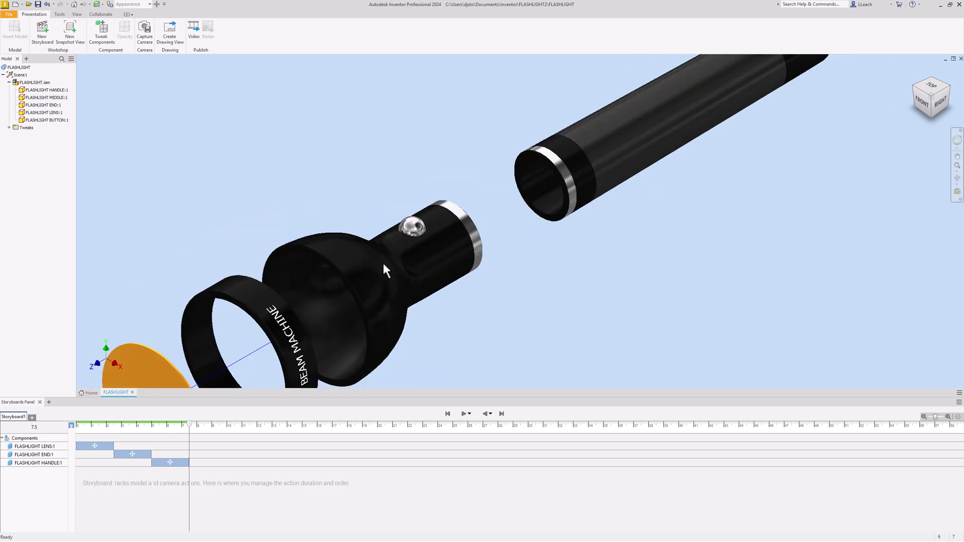
middle_click_drag(384, 263, 365, 225)
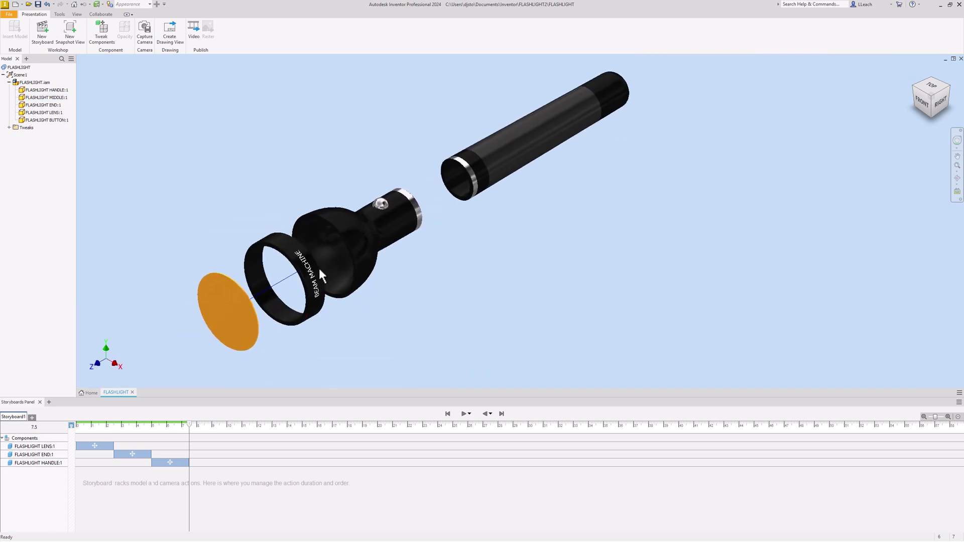
scroll(321, 274, "up", 3)
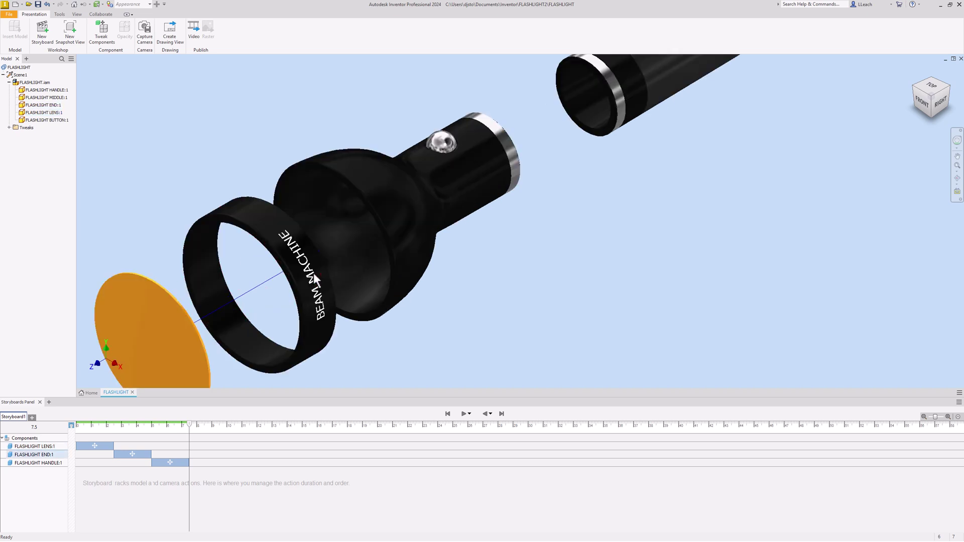
scroll(316, 271, "down", 2)
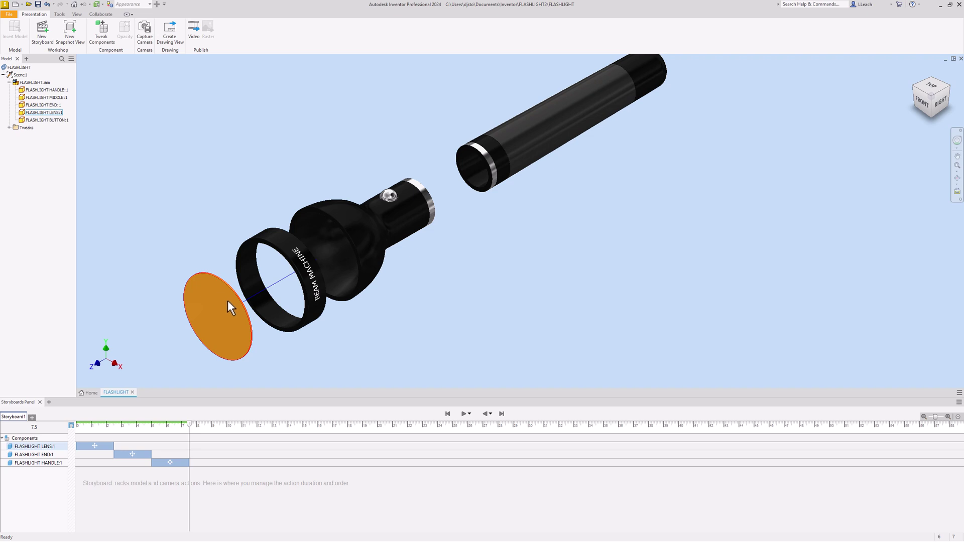
left_click(50, 114)
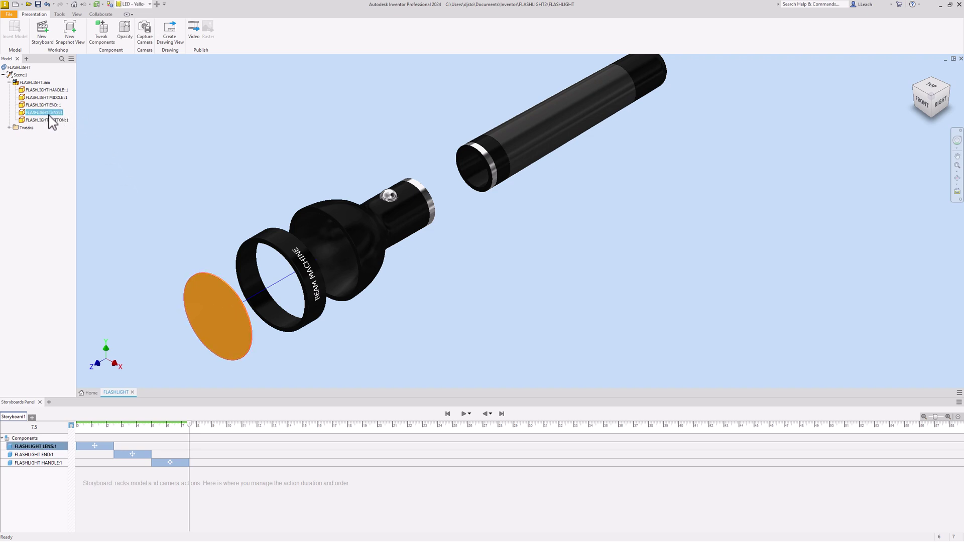
left_click(100, 40)
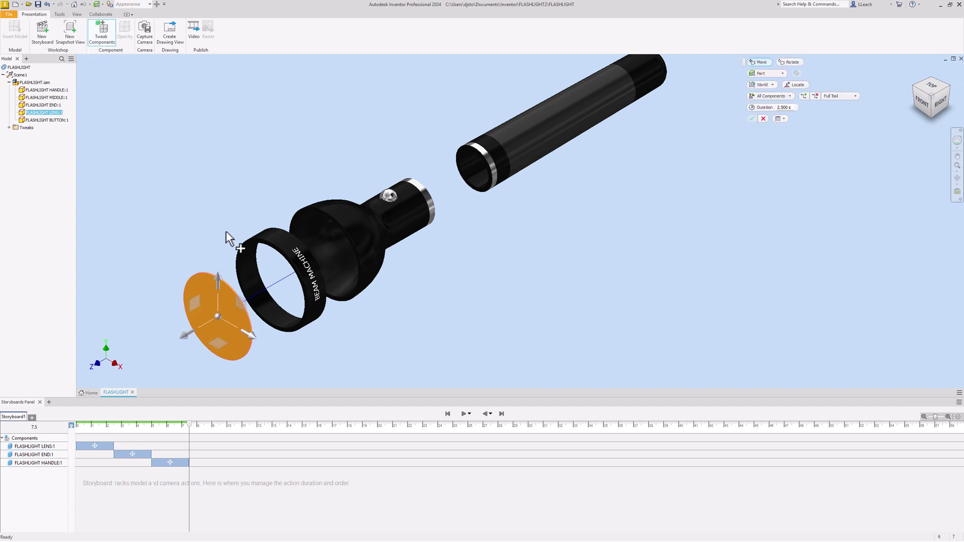
left_click_drag(188, 336, 168, 347)
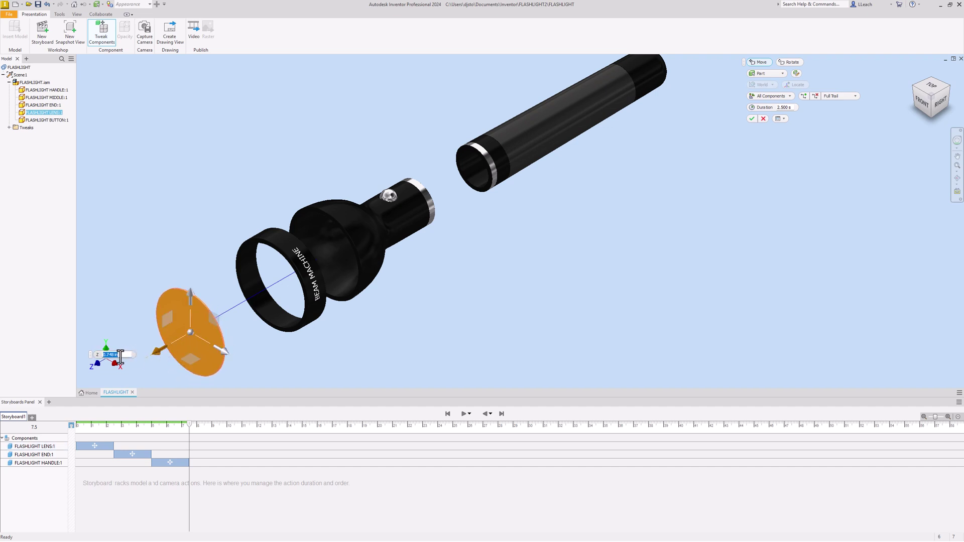
left_click(752, 118)
- Tweak the FLASHLIGHT END ring about 0.6 in farther forward along Z, toward the lens
left_click(329, 276)
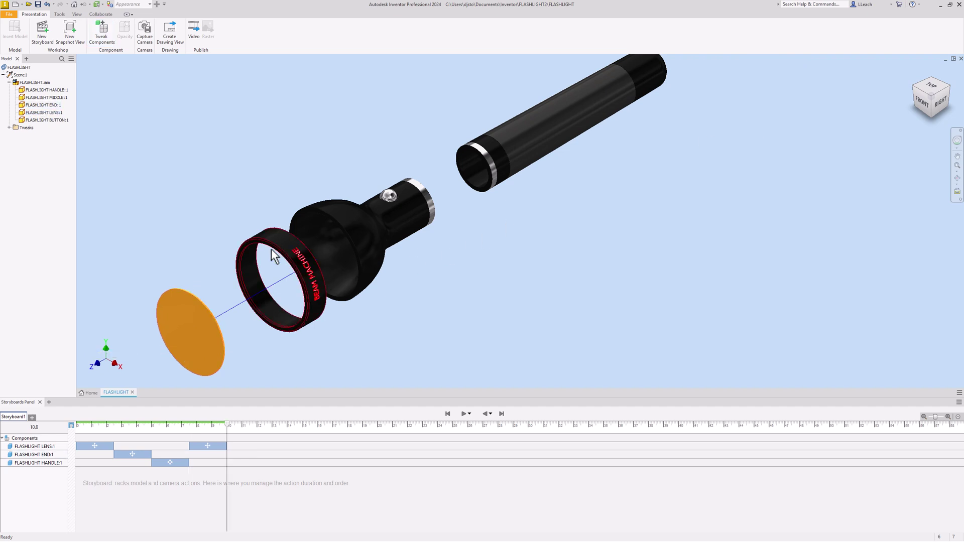
left_click(54, 105)
left_click(99, 40)
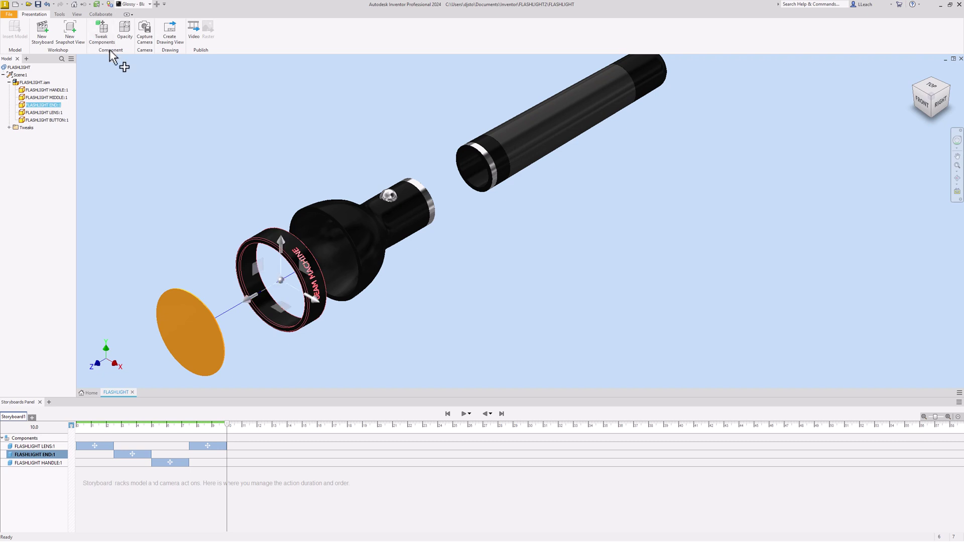
left_click_drag(247, 302, 240, 331)
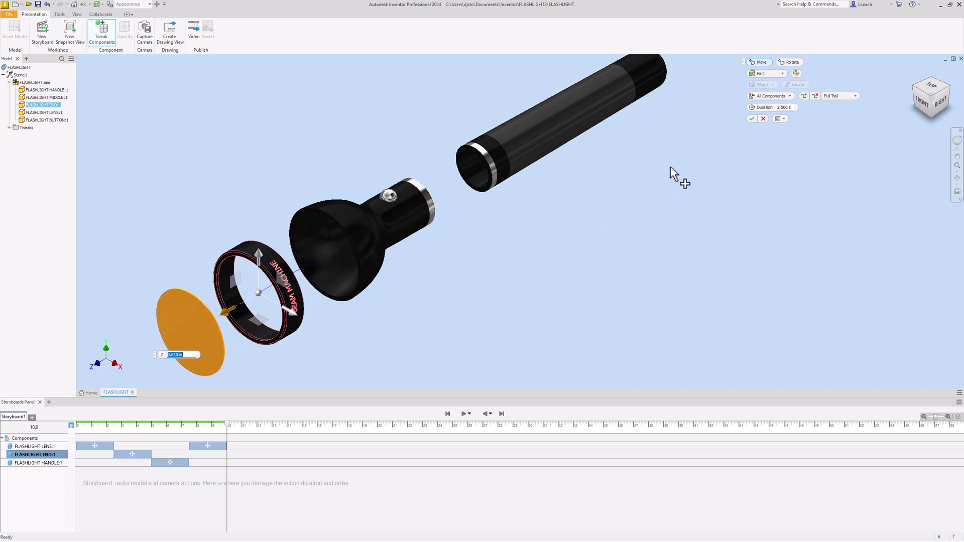
left_click(753, 119)
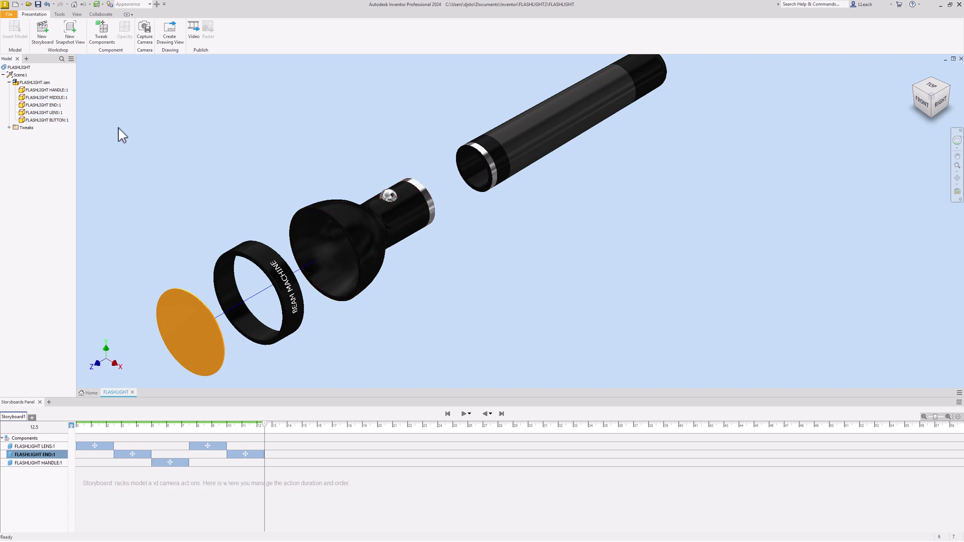
- Tweak the FLASHLIGHT BUTTON about 1.6 in upward along Y, out of the middle section
left_click(47, 121)
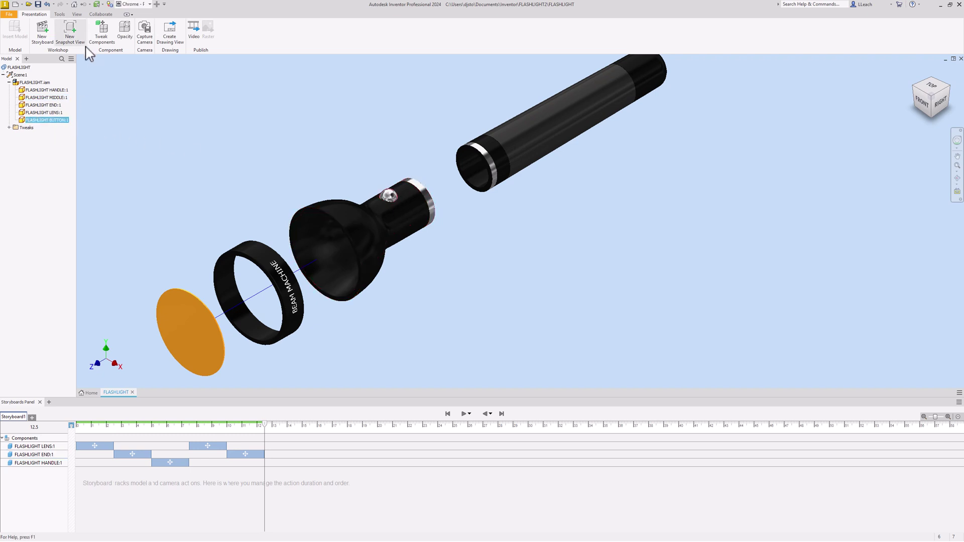
left_click(102, 33)
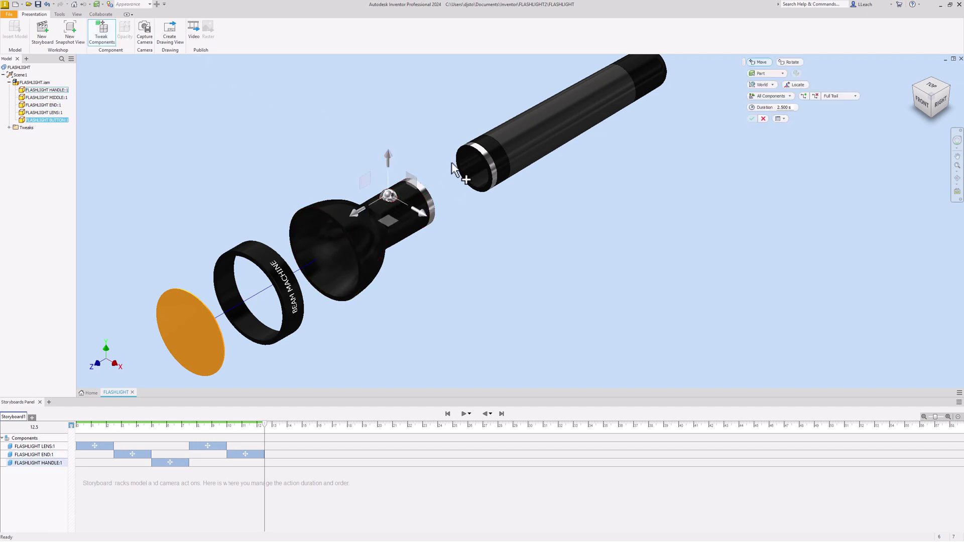
left_click_drag(390, 156, 394, 89)
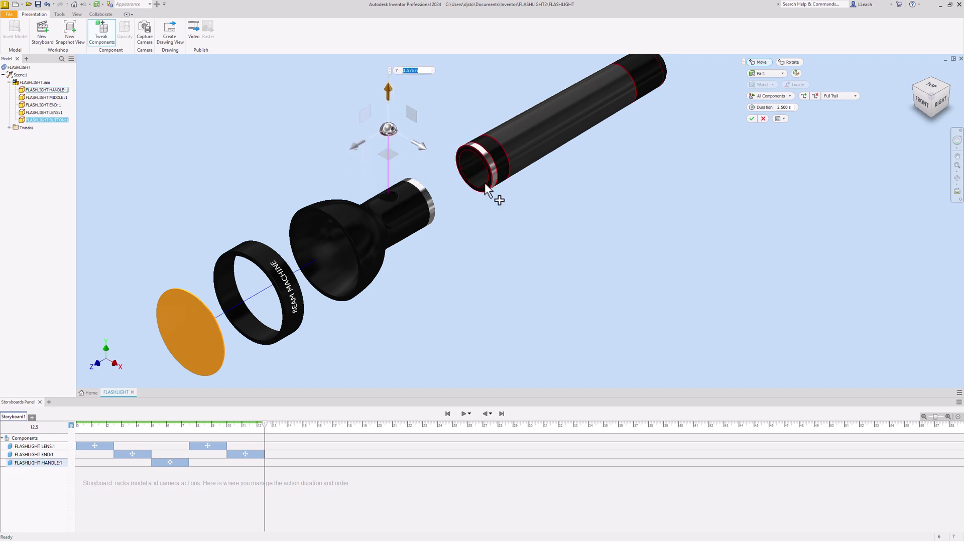
left_click(752, 119)
middle_click_drag(516, 247, 508, 248)
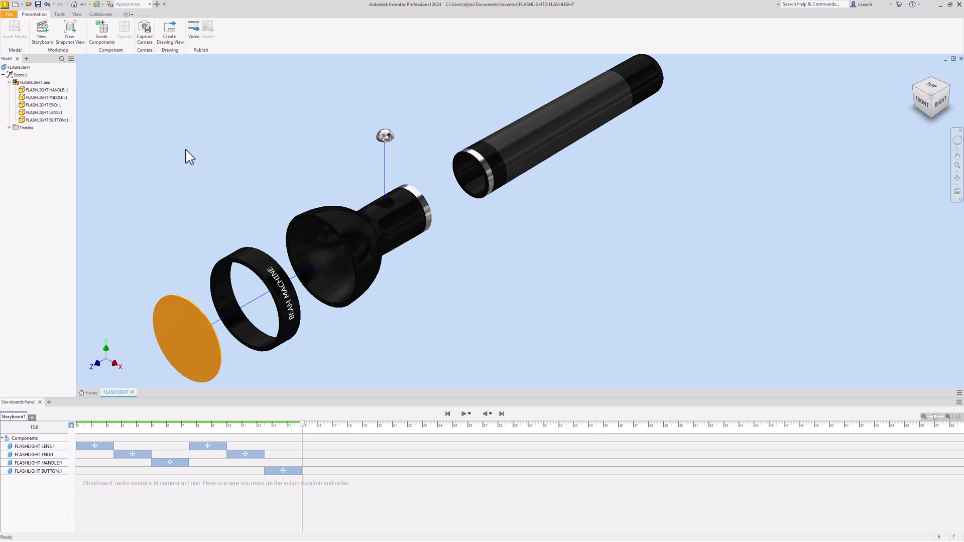
- Start a drawing view from the exploded presentation and save the presentation as FLASHLIGHT25
left_click(77, 44)
left_click(174, 44)
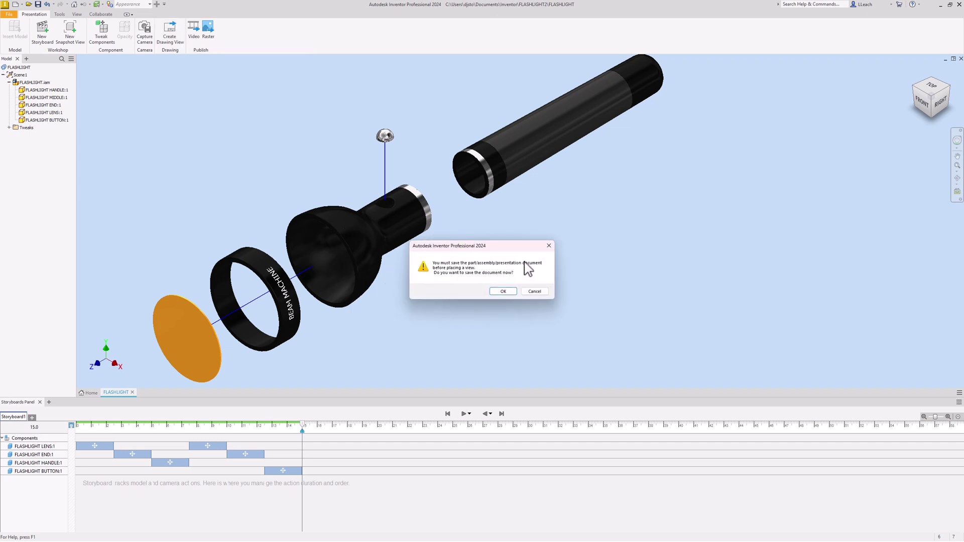
left_click(503, 291)
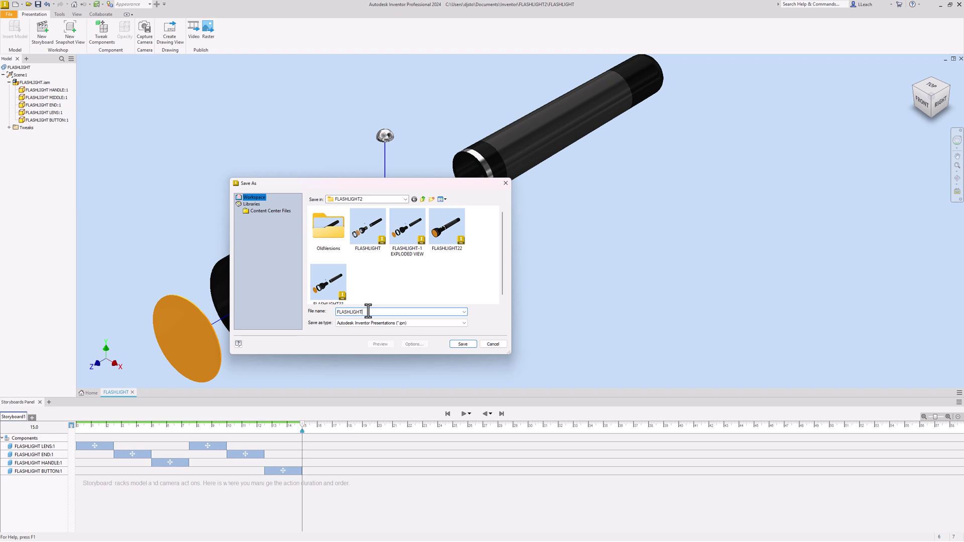
type("25")
left_click(464, 345)
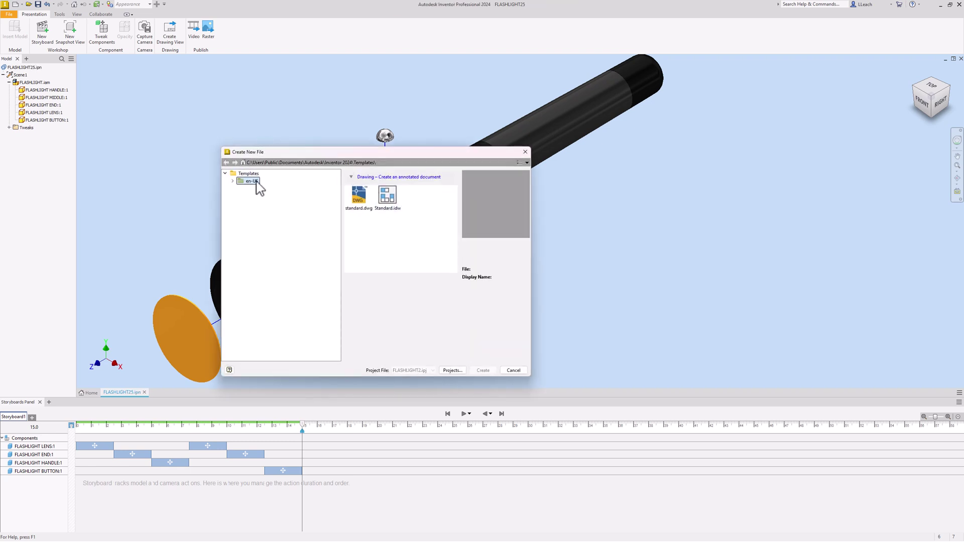
- Create a drawing from the Standard.idw template and place the exploded View1 at 1:1 scale with trails shown
left_click(391, 203)
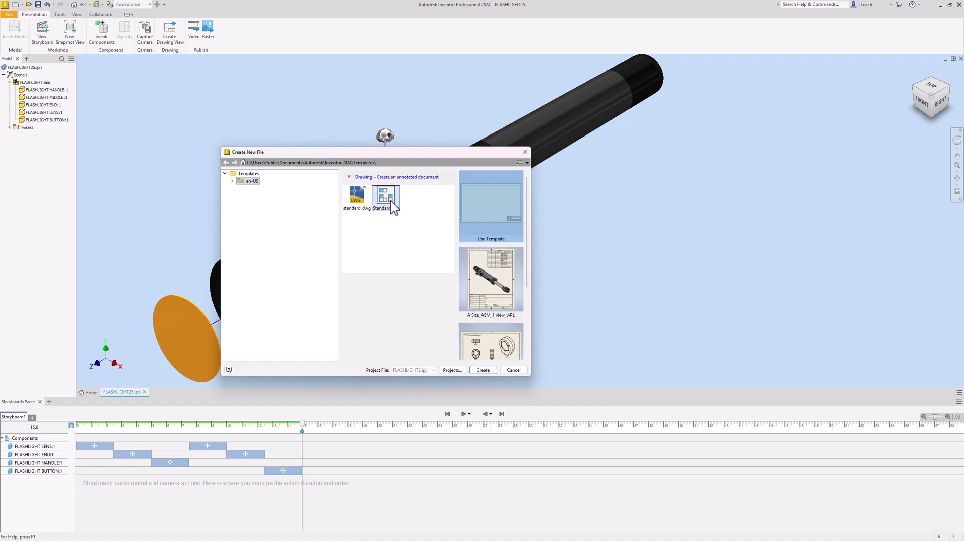
left_click(480, 372)
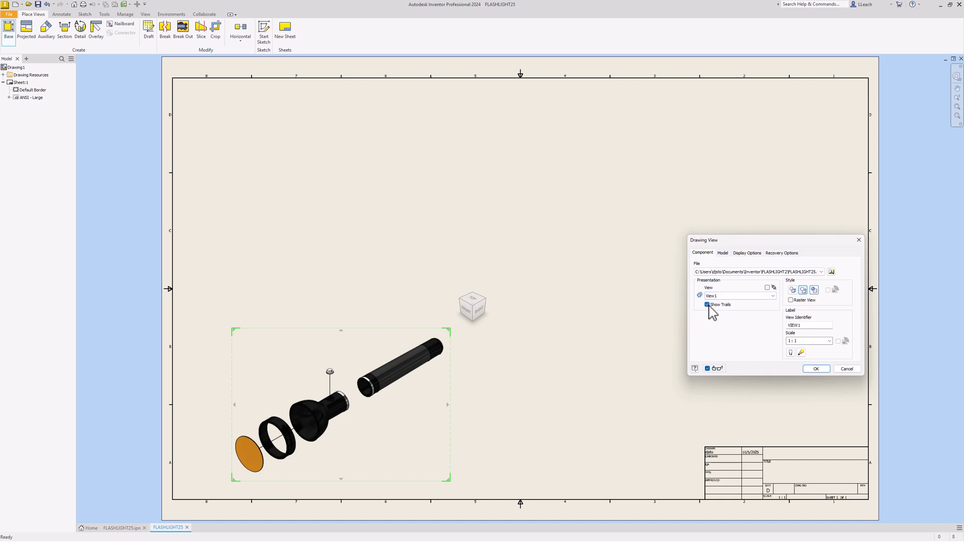
left_click_drag(372, 377, 664, 324)
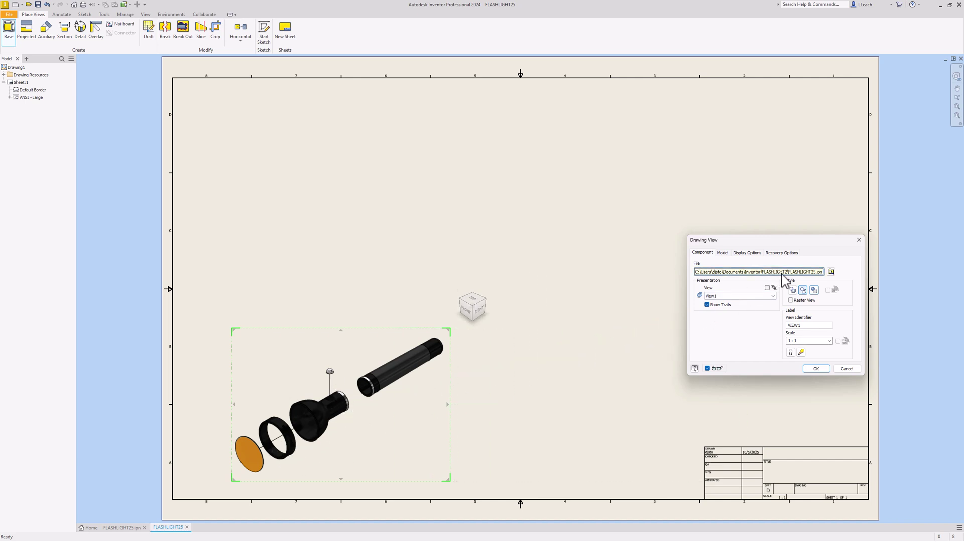
left_click(814, 369)
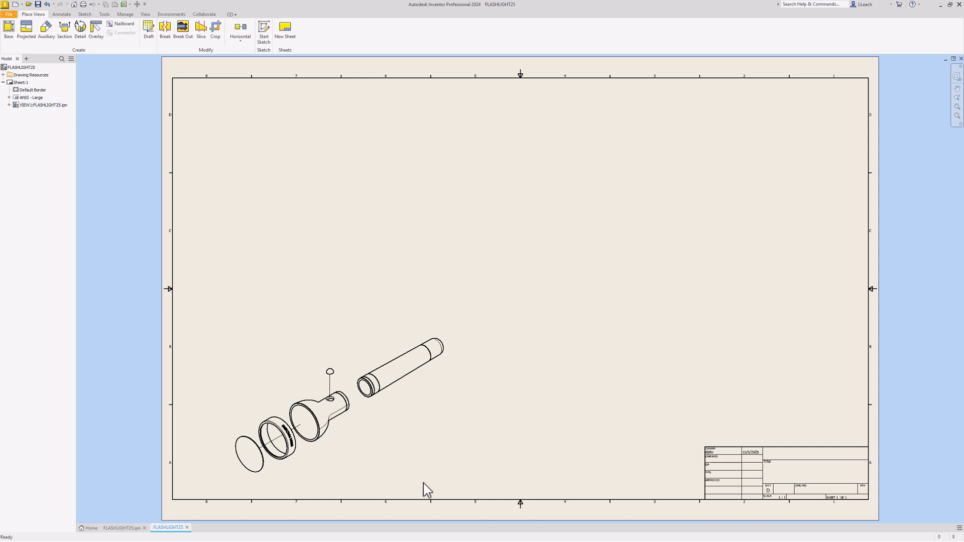
- Set the sheet size to B and reposition the exploded view inside the border, clear of the title block
mouse_move(393, 328)
left_mouse_down()
mouse_move(400, 264)
mouse_move(401, 283)
left_mouse_up()
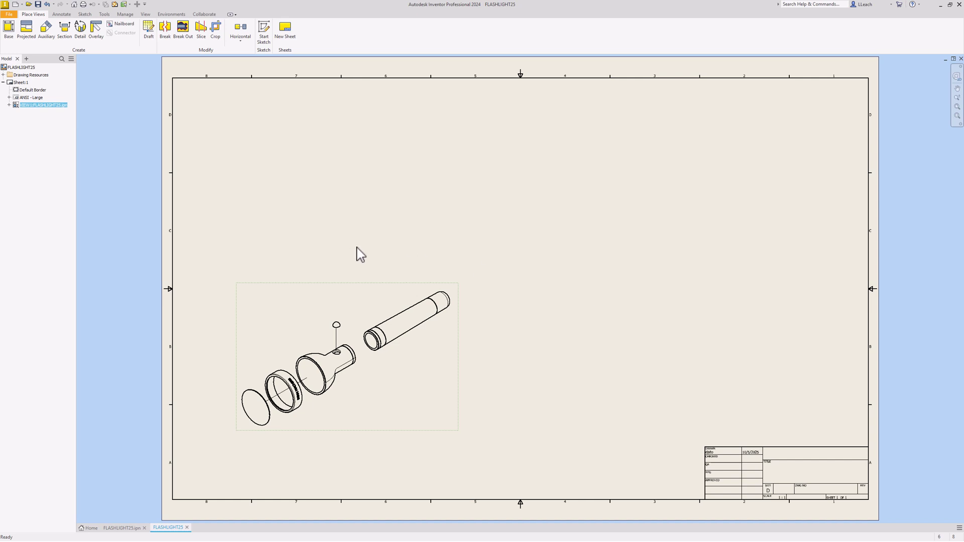
right_click(164, 267)
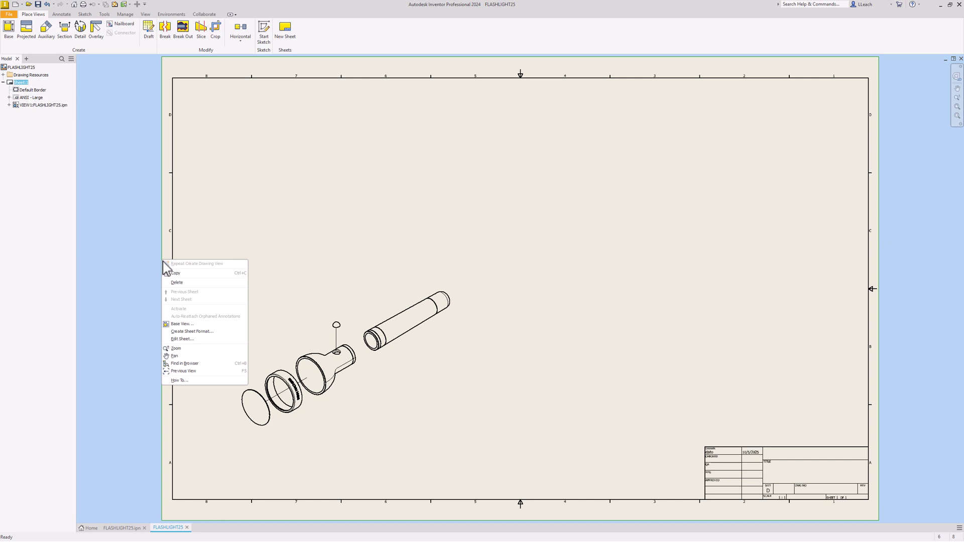
left_click(184, 339)
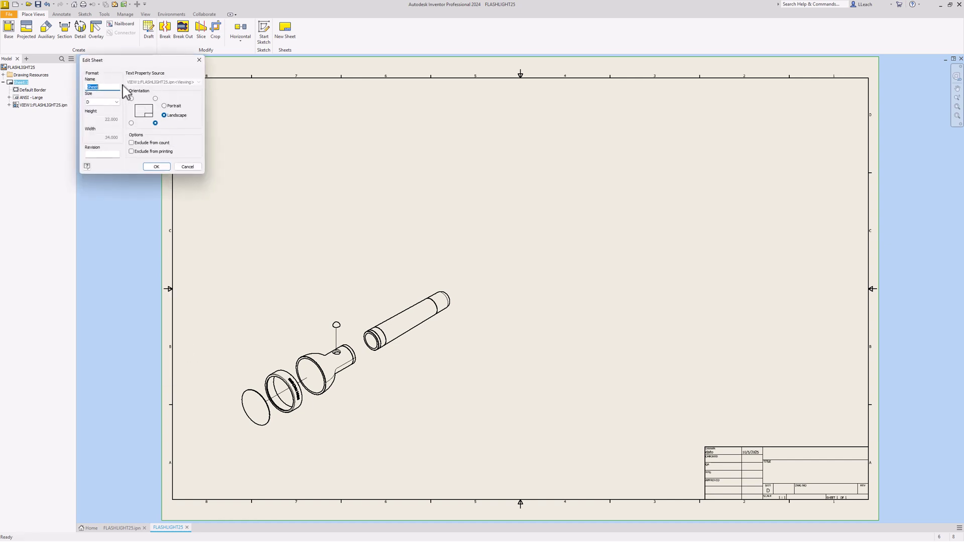
left_click(113, 102)
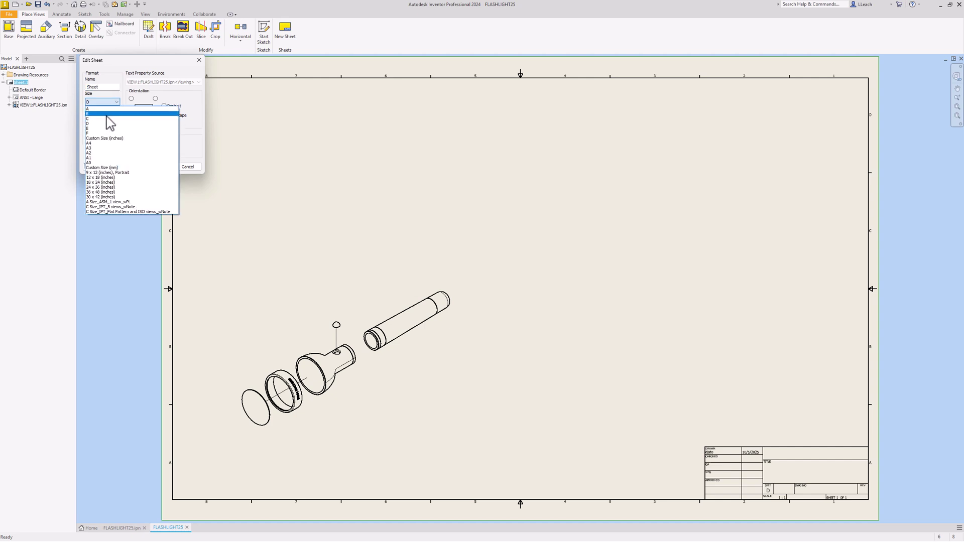
left_click(106, 114)
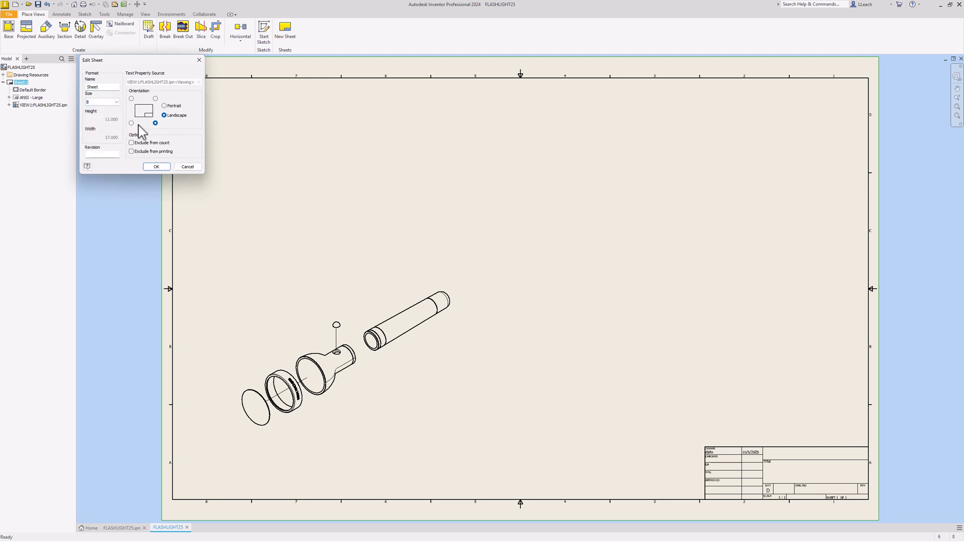
left_click(153, 167)
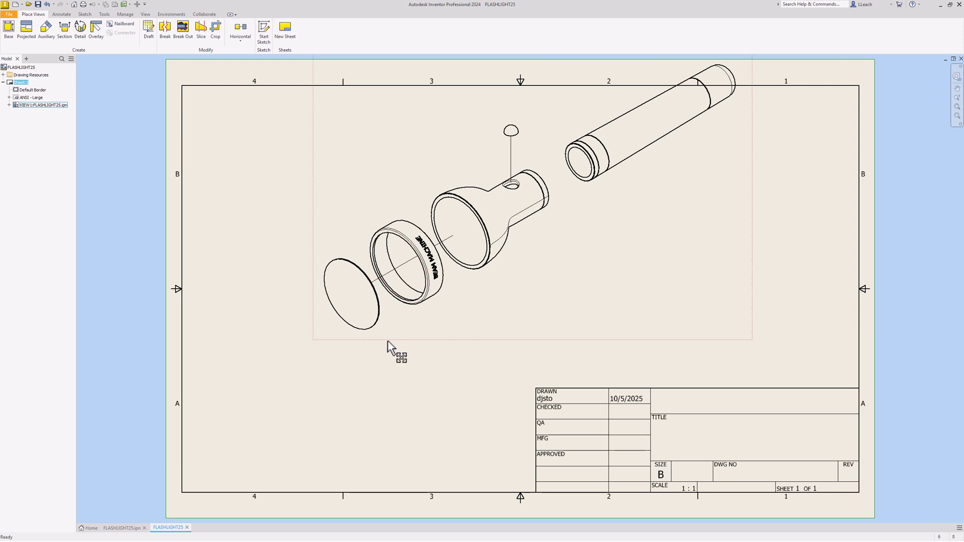
mouse_move(405, 344)
left_mouse_down()
mouse_move(358, 383)
mouse_move(301, 392)
left_mouse_up()
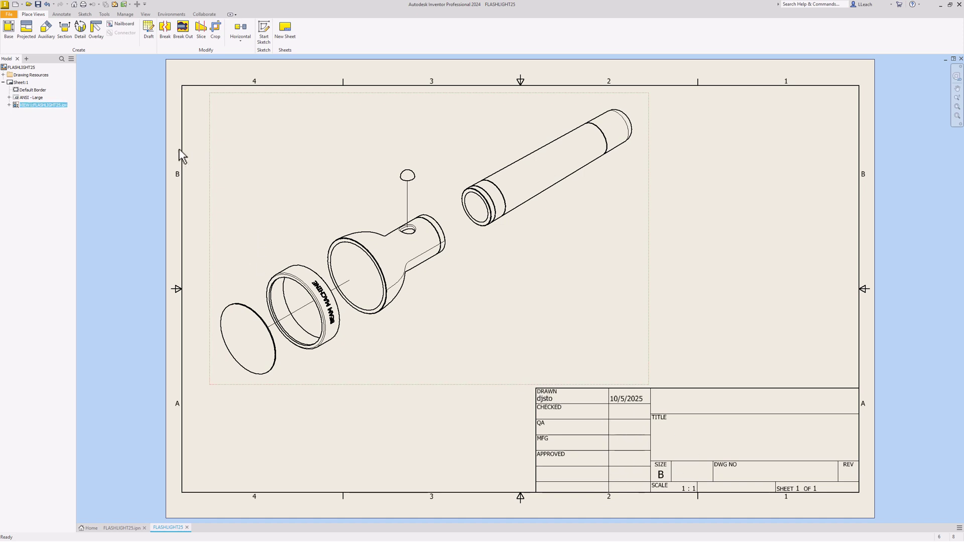
- Fill in the drawing's iProperties with title FLASHLIGHT ASSEMBLY, the author's initials and part number 12345, and apply them
right_click(23, 68)
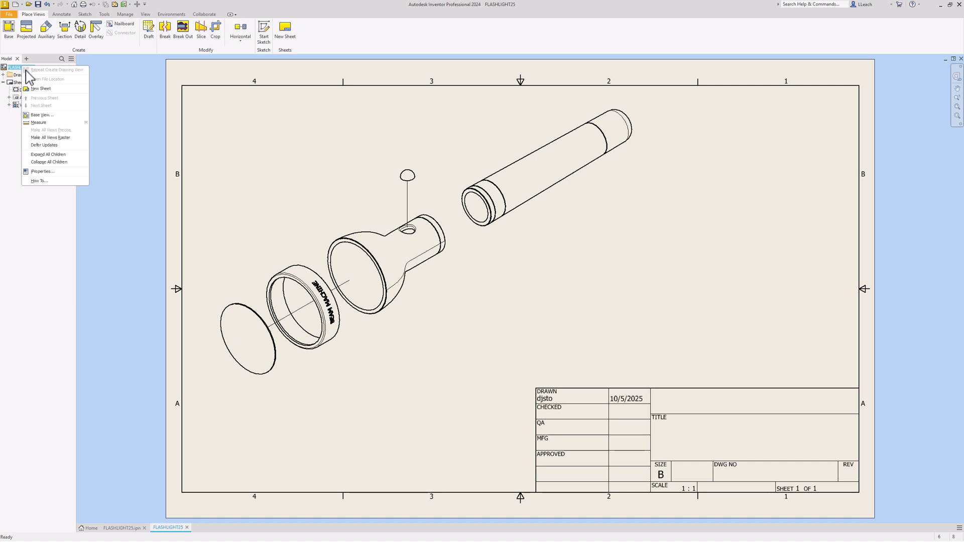
left_click(42, 172)
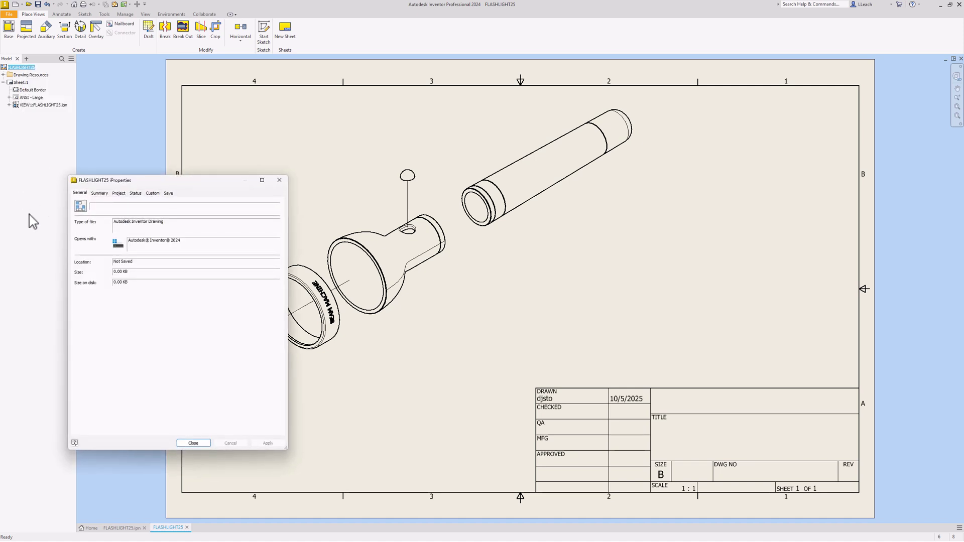
left_click(100, 193)
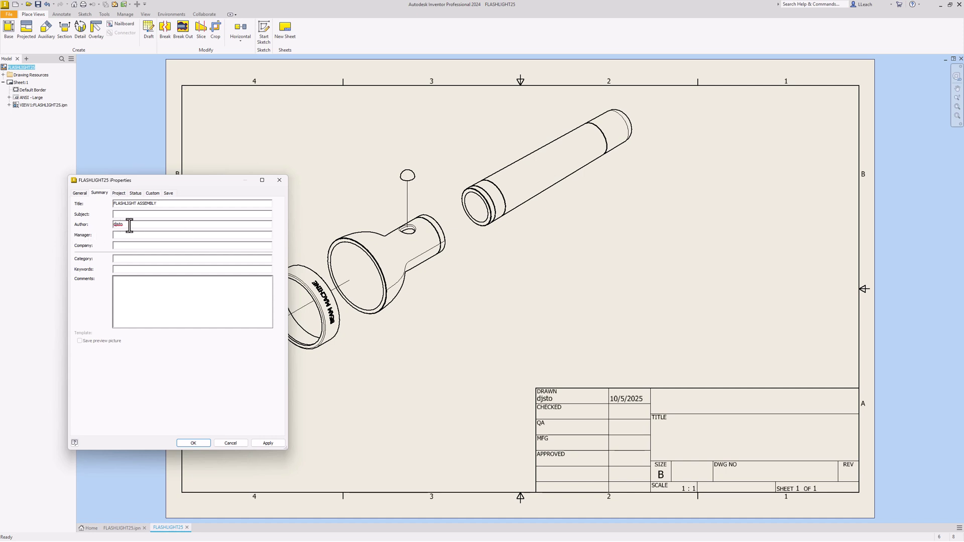
left_click_drag(125, 225, 108, 234)
left_click(119, 194)
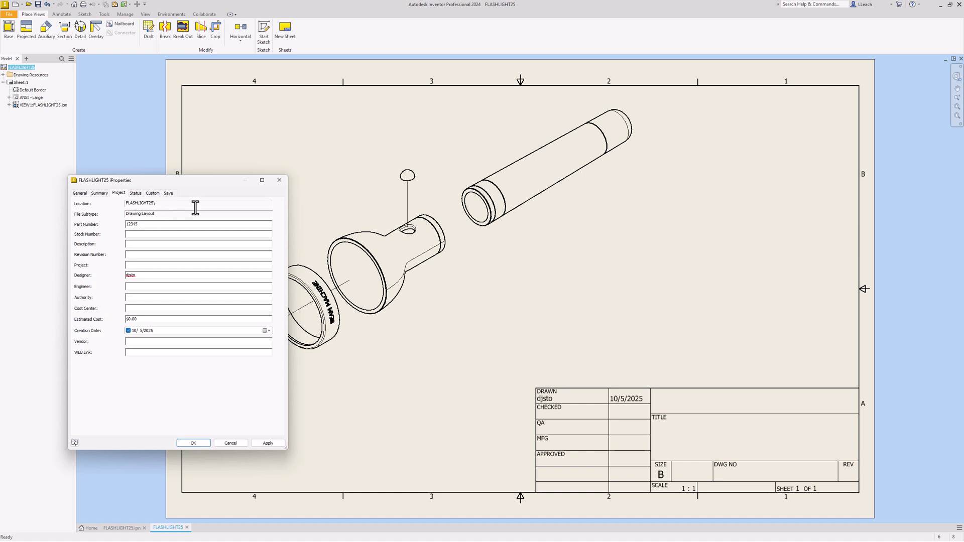
left_click(268, 443)
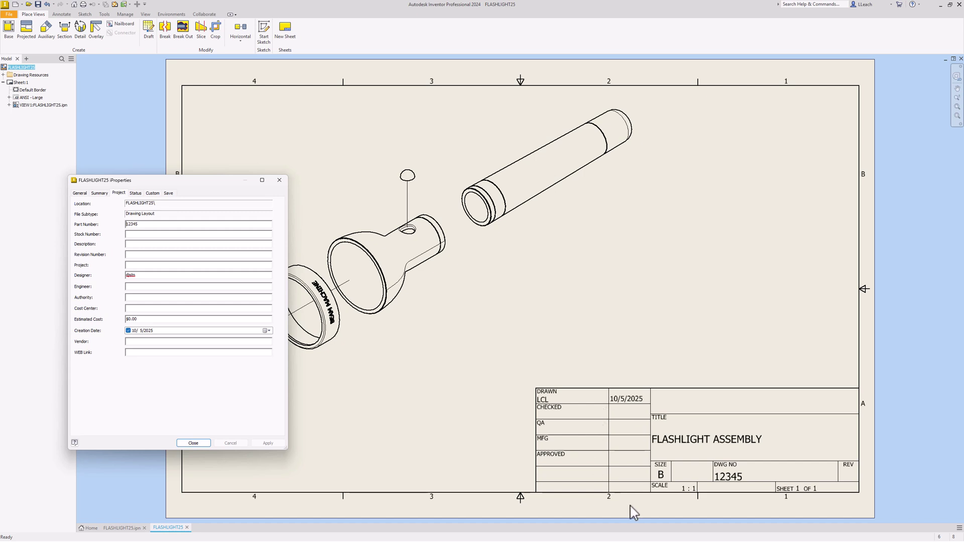
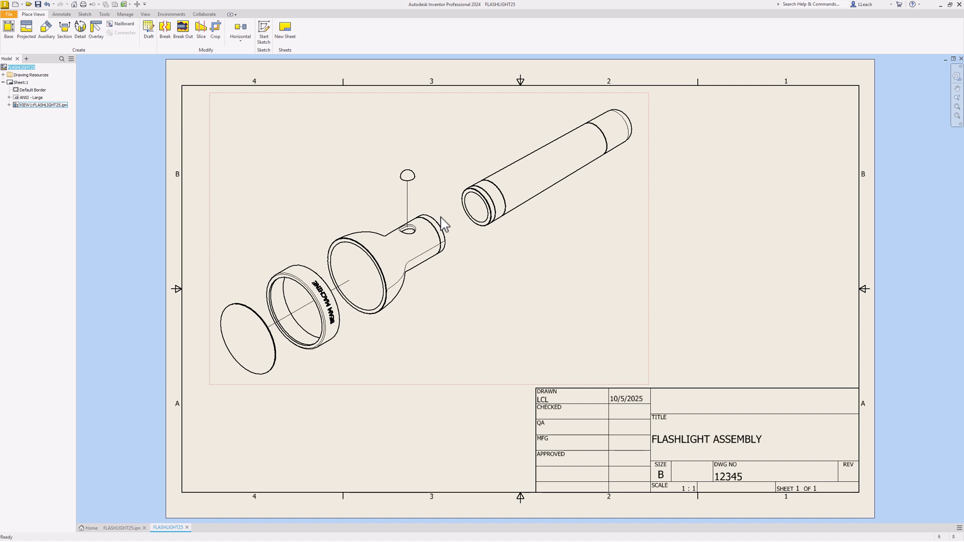
- Place a Parts Only parts list sourced from FLASHLIGHT.iam, wrapping to the right, directly above the title block
left_click(180, 221)
left_click(296, 222)
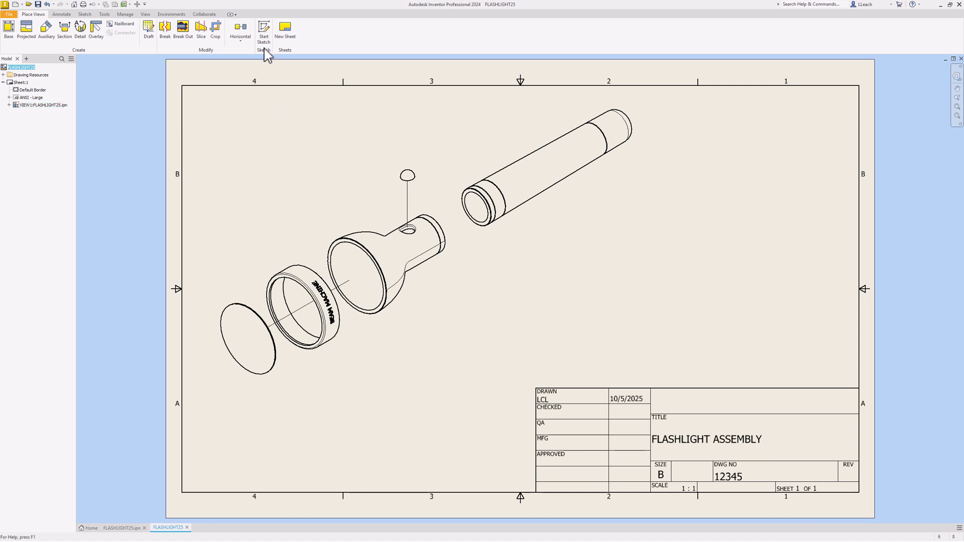
left_click(62, 15)
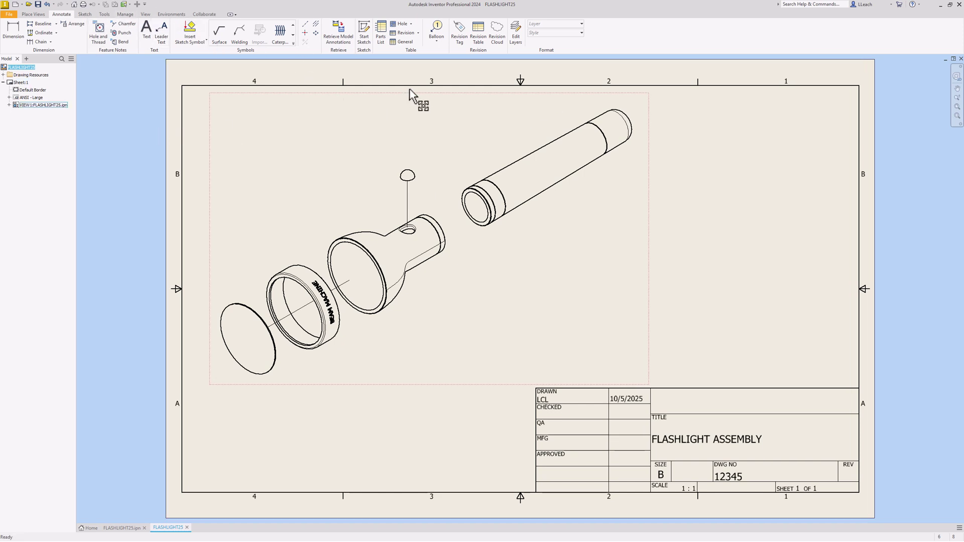
left_click(381, 34)
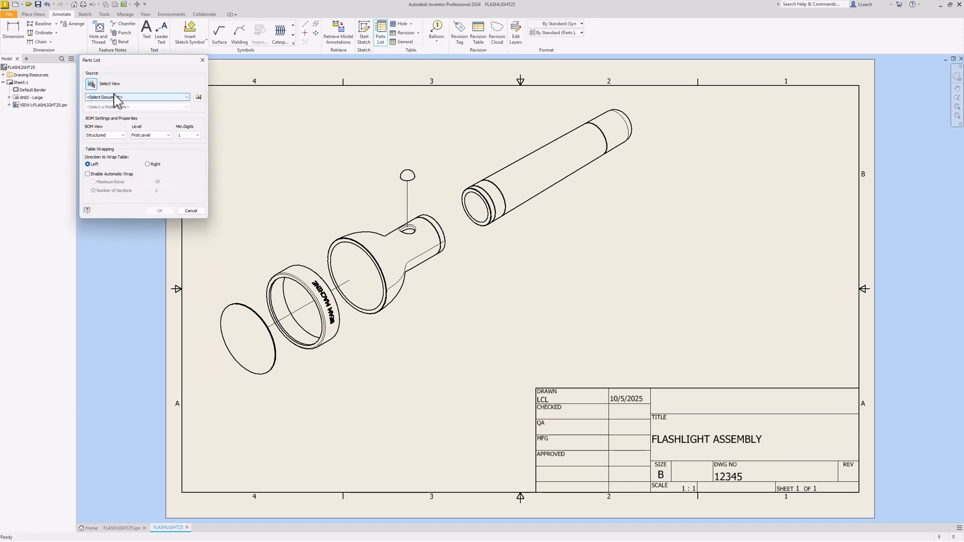
left_click(188, 98)
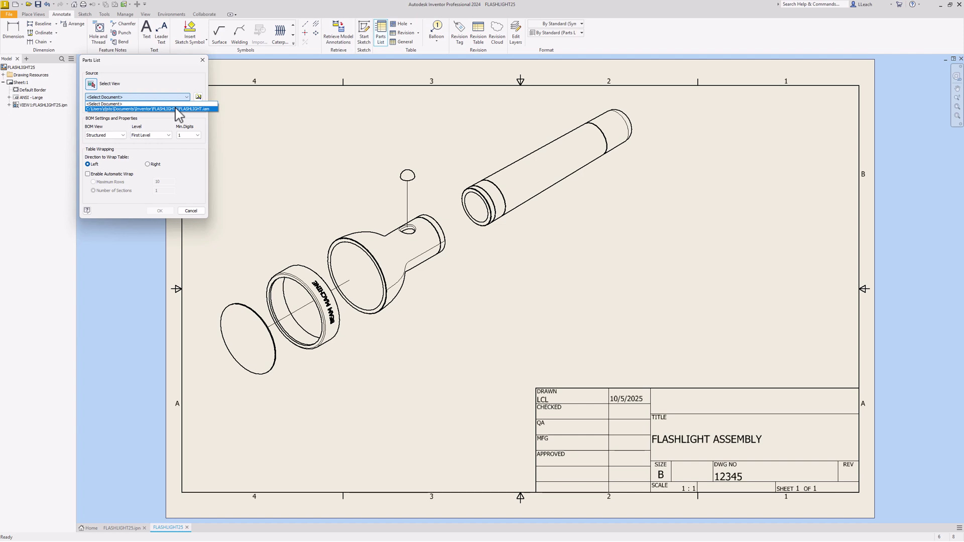
left_click(177, 112)
left_click(121, 135)
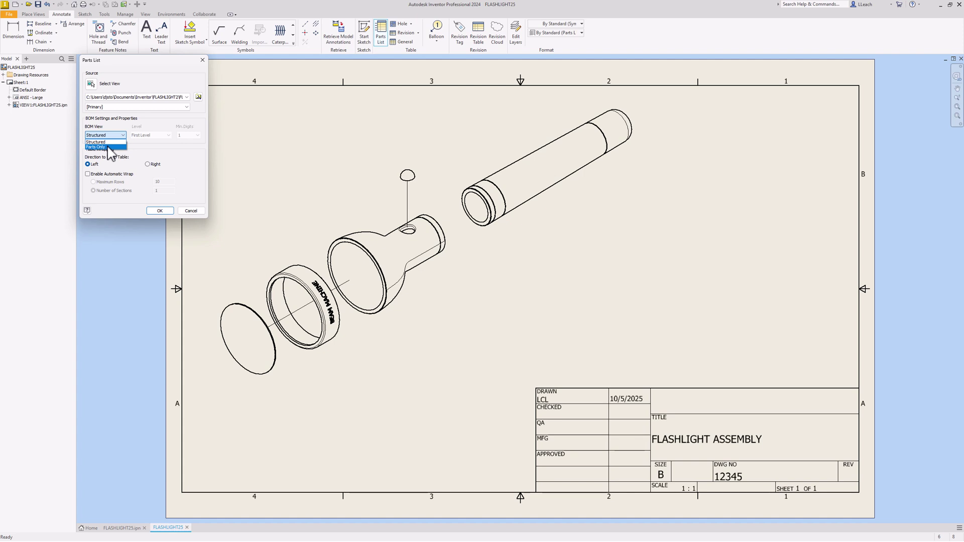
left_click(108, 146)
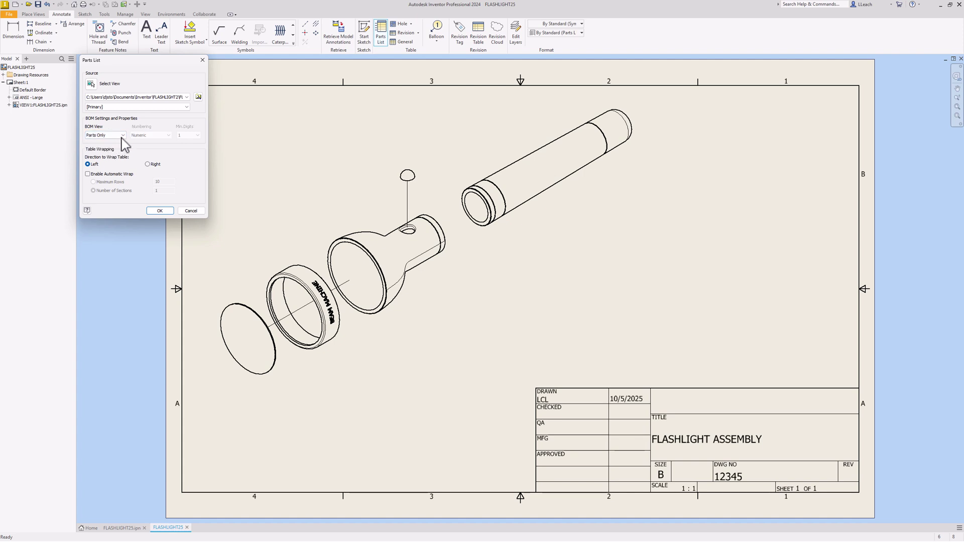
left_click(148, 165)
left_click(160, 210)
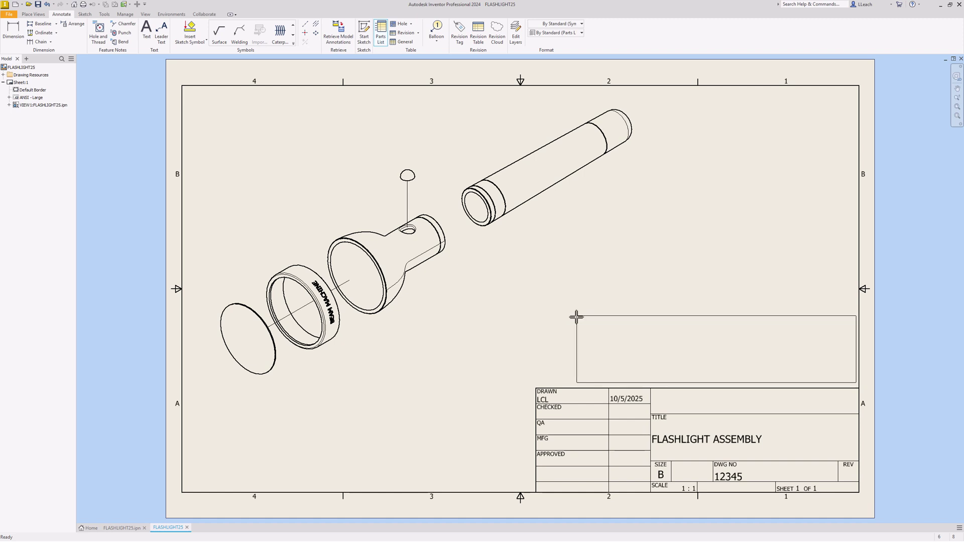
left_click(579, 320)
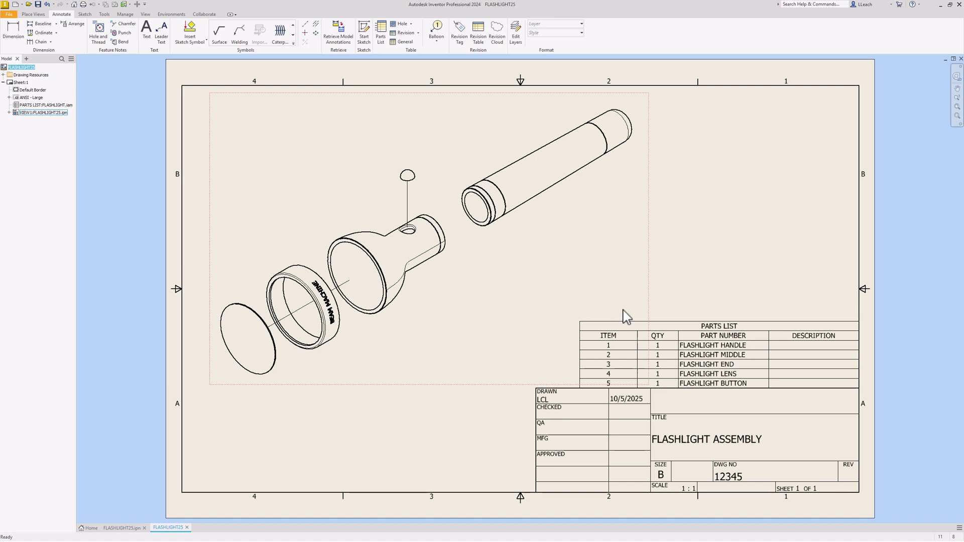
- Stretch the parts list so it spans the full width of the title block
left_click(584, 324)
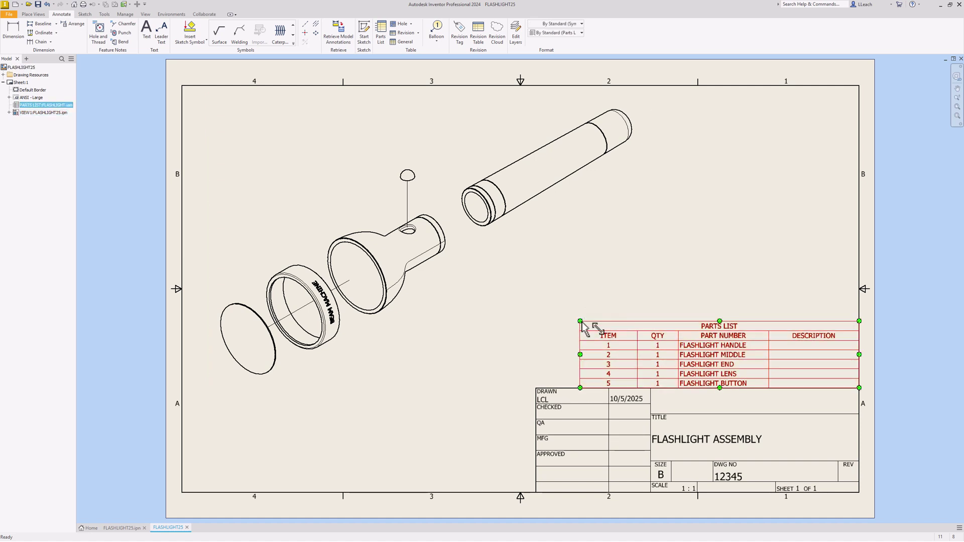
left_click_drag(581, 327, 536, 318)
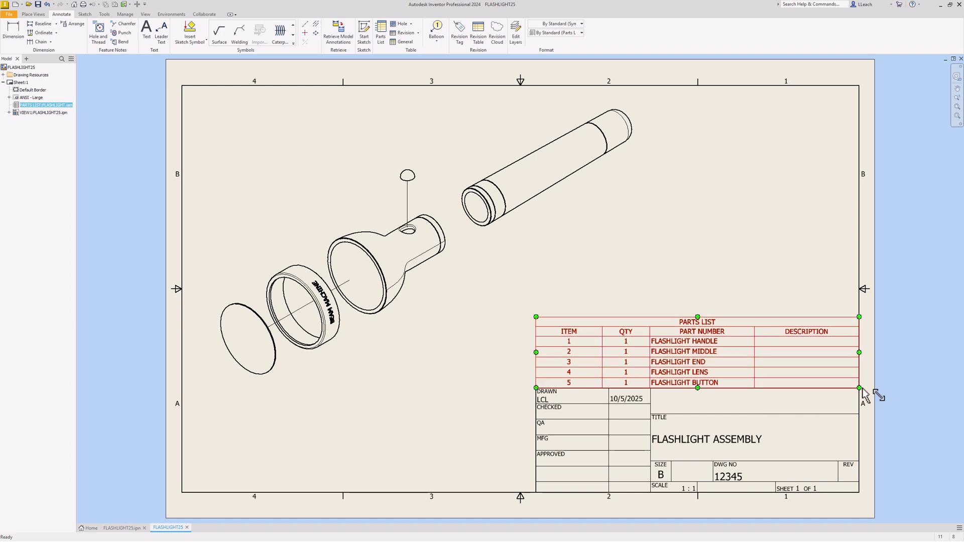
left_click(512, 458)
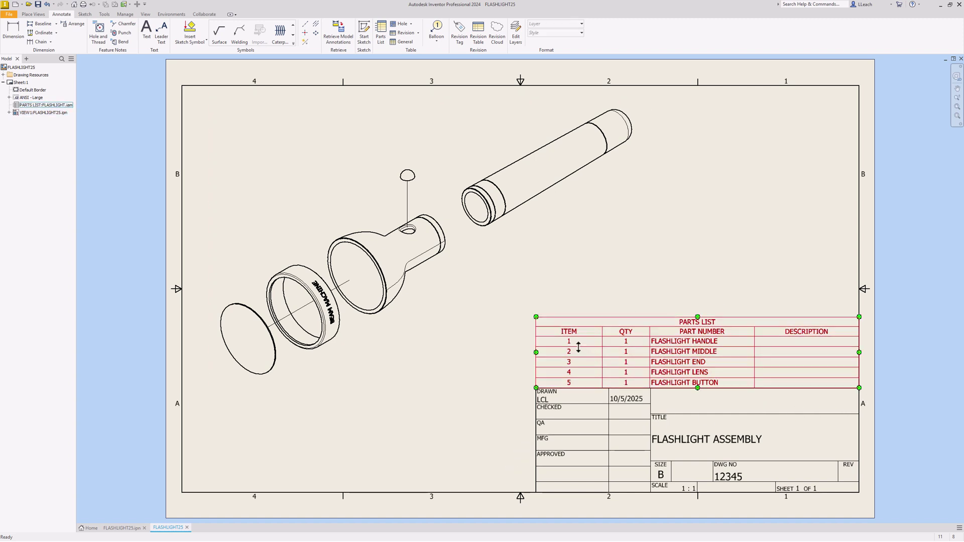
left_click(625, 347)
left_click(629, 341)
left_click(685, 243)
left_click(731, 319)
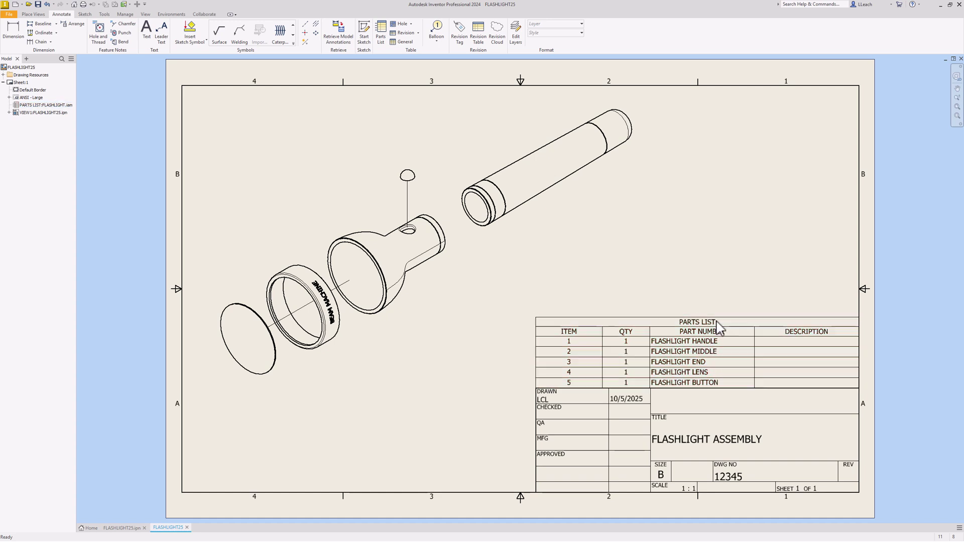
left_click(514, 419)
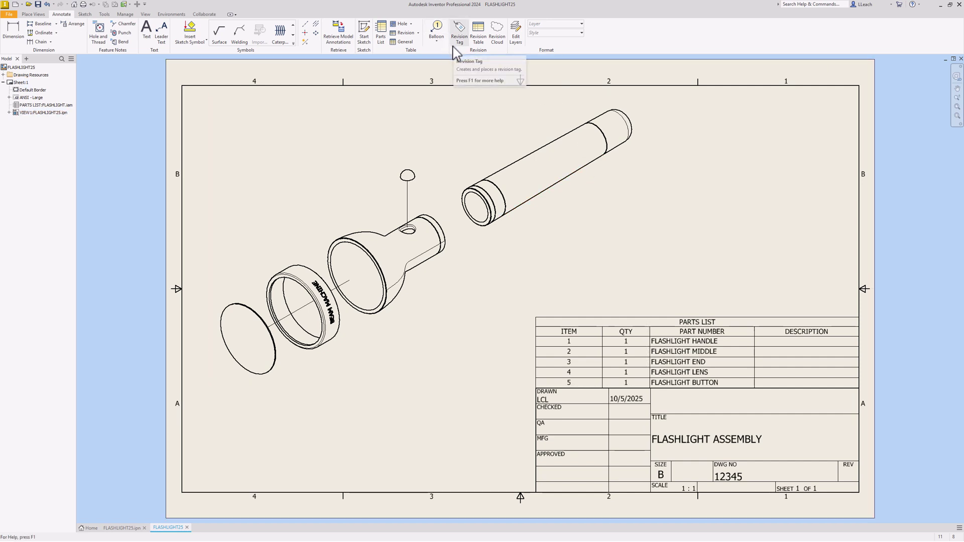
- Add item balloons to the flashlight handle and the middle section, each set off below its part
left_click(437, 41)
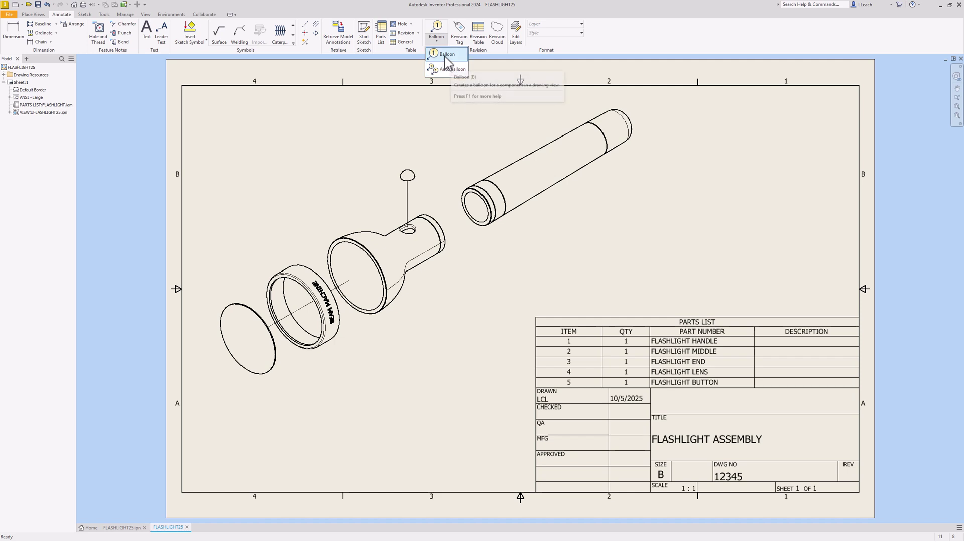
key("Escape")
key("b")
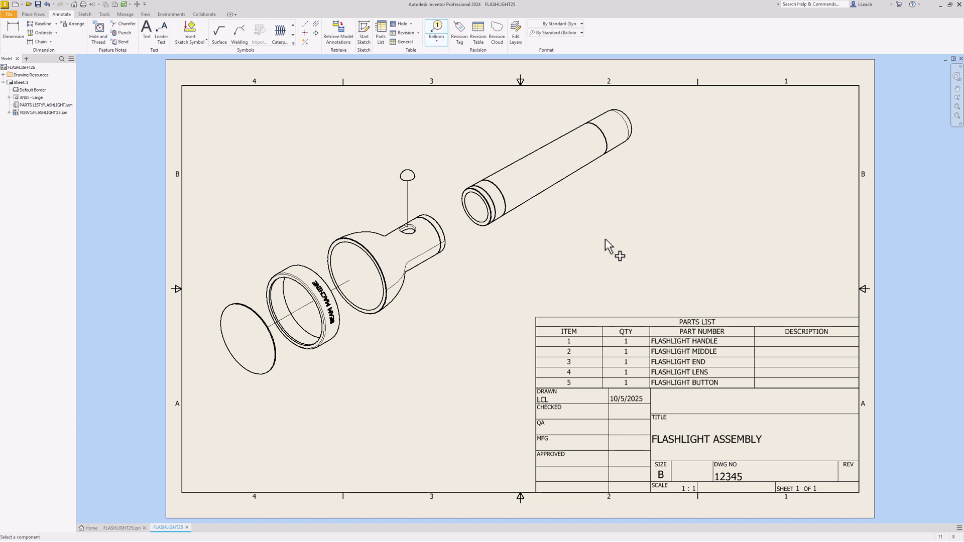
left_click(597, 160)
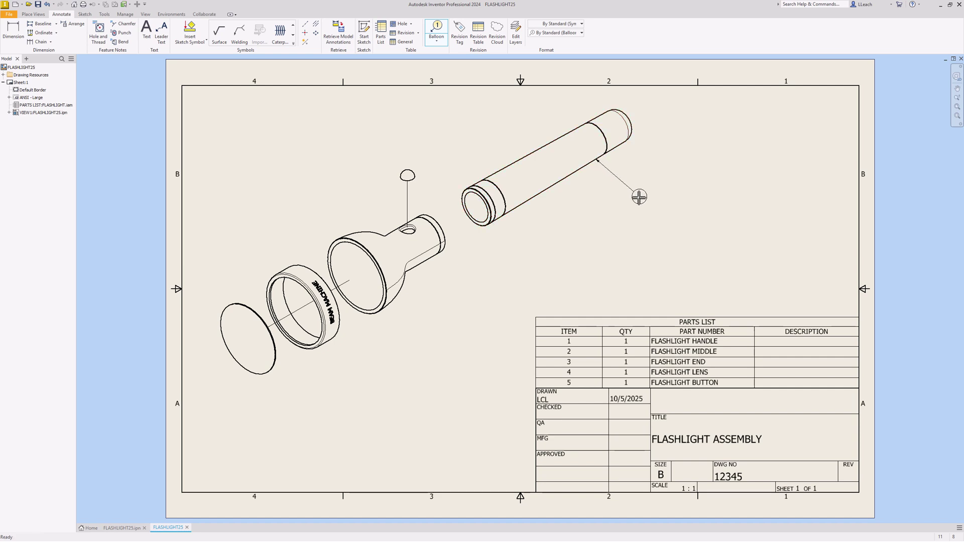
left_click(640, 198)
right_click(639, 198)
left_click(681, 197)
left_click(601, 164)
left_click(428, 262)
left_click(477, 292)
right_click(477, 292)
left_click(505, 278)
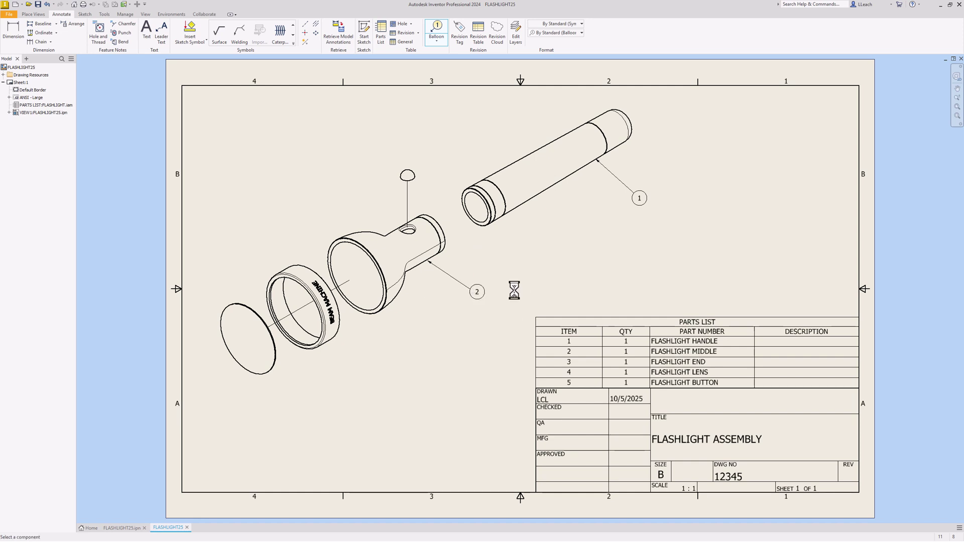
- Add item balloons to the button, the end ring and the lens, using a bent leader for the lens
left_click(403, 173)
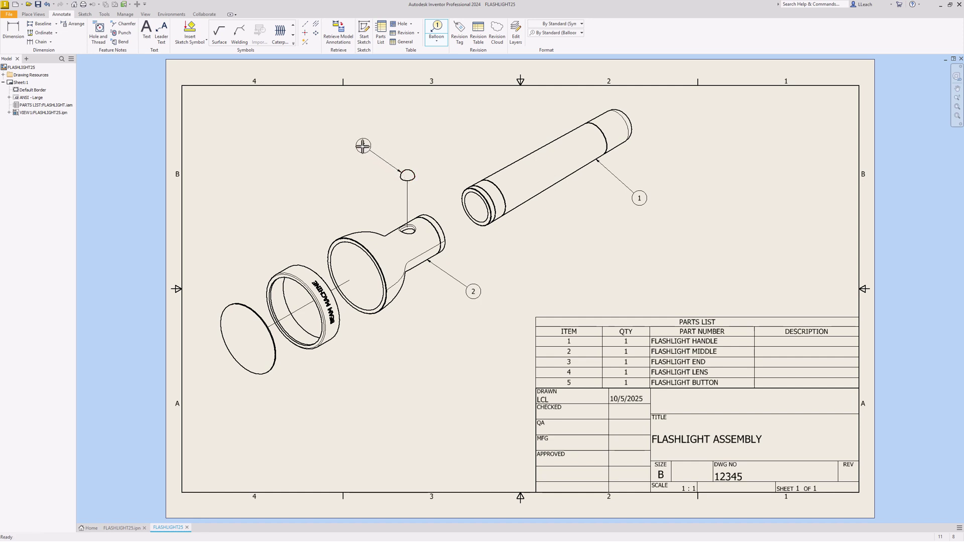
left_click(361, 144)
right_click(361, 144)
left_click(391, 131)
left_click(332, 341)
left_click(377, 375)
right_click(377, 375)
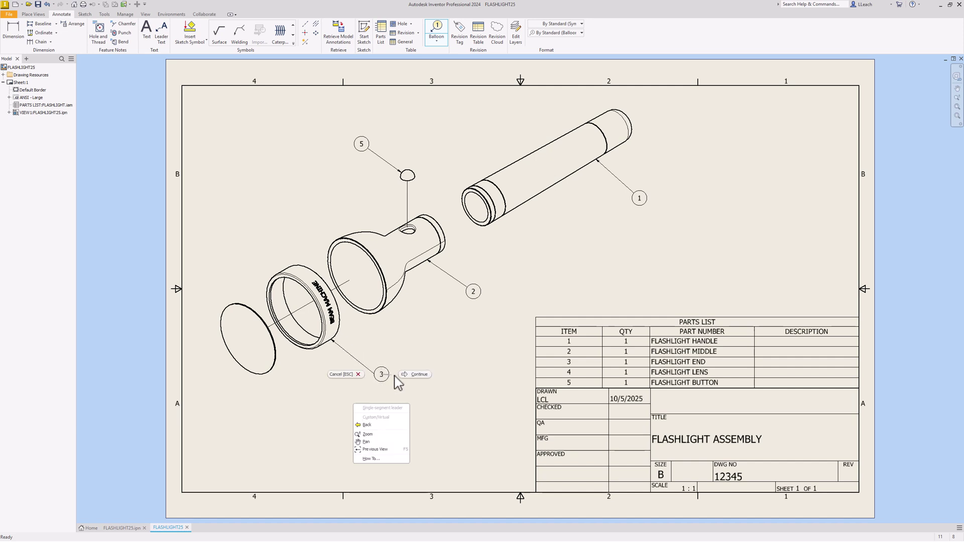
left_click(413, 378)
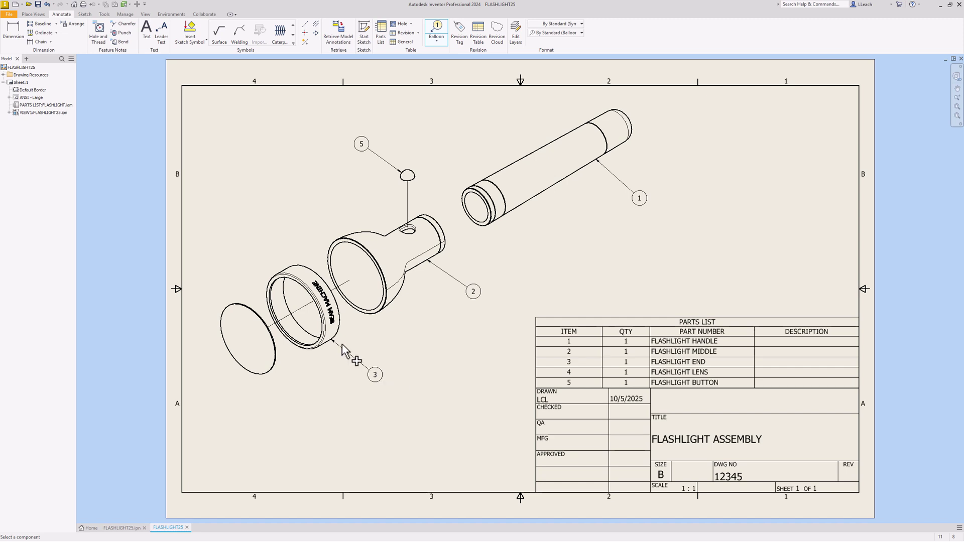
left_click(271, 374)
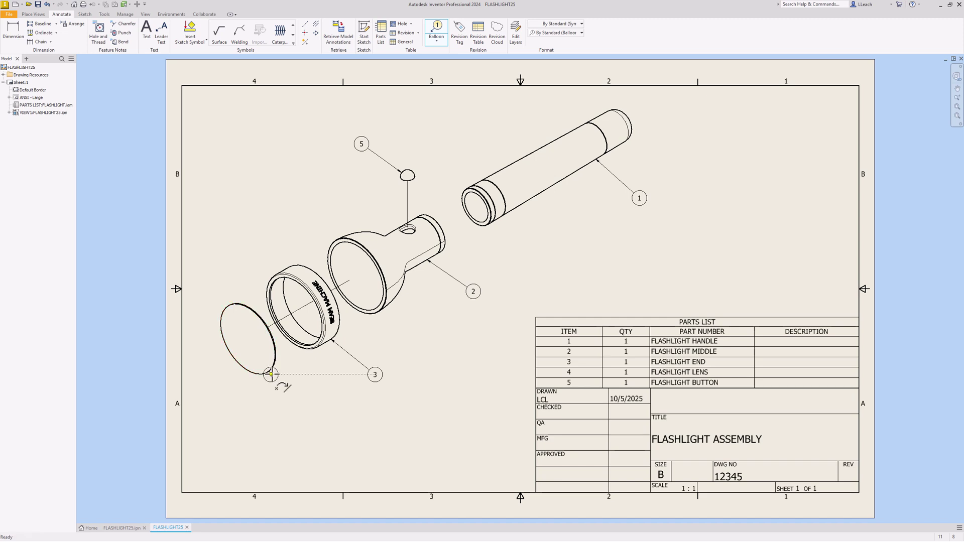
left_click(302, 405)
right_click(327, 405)
left_click(379, 414)
- Save the drawing as FLASHLIGHT25 in Inventor Drawing (*.idw) format in the FLASHLIGHT2 folder
left_click(9, 14)
left_click(26, 79)
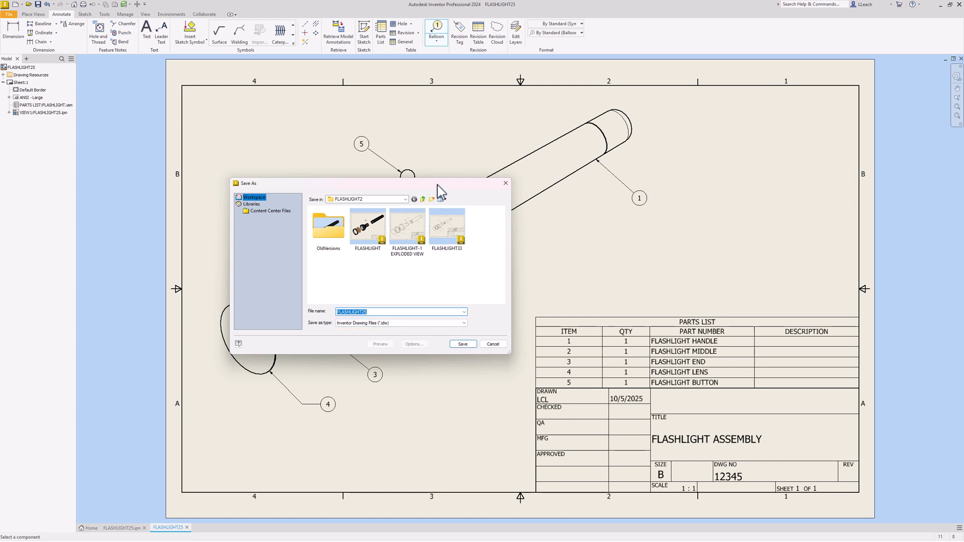
left_click(462, 344)
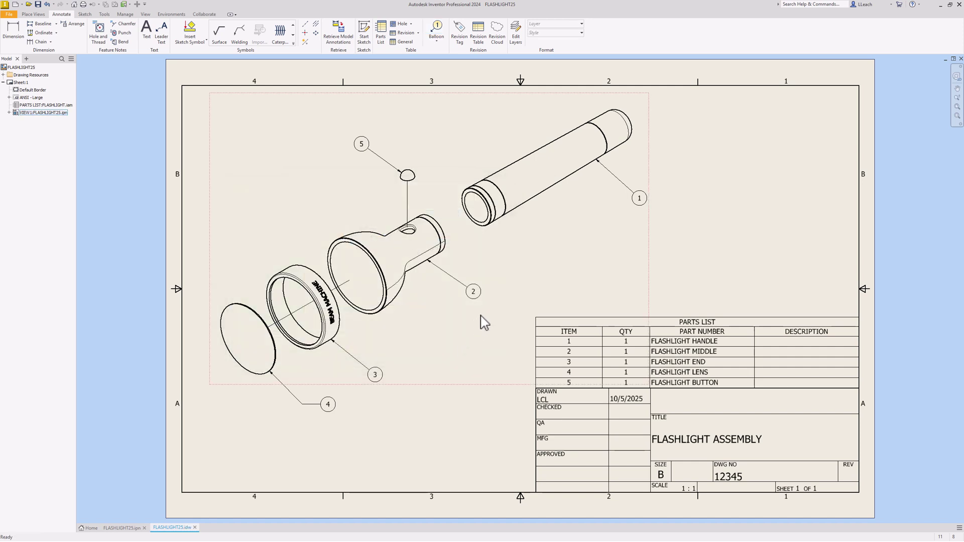
left_click(494, 323)
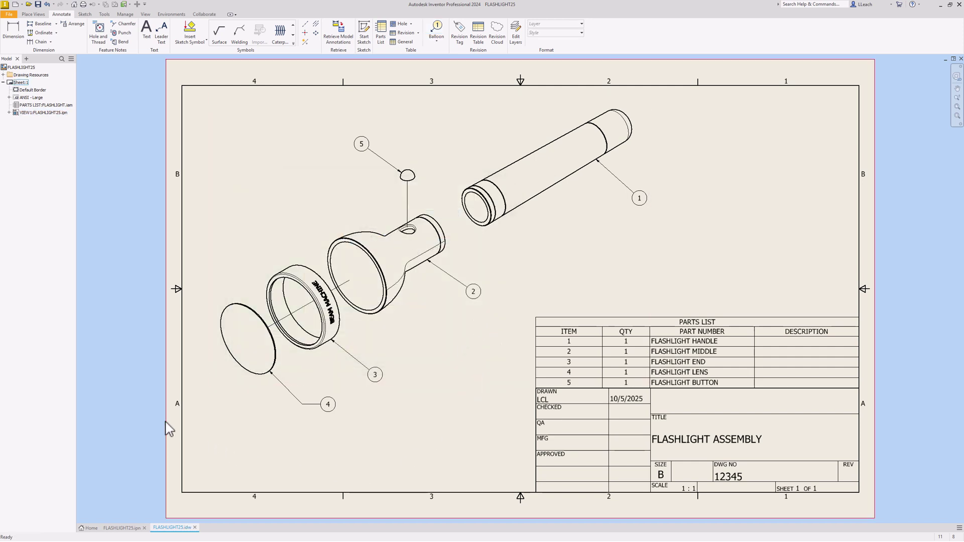
- Change the exploded view's display style to Shaded
left_click(467, 201)
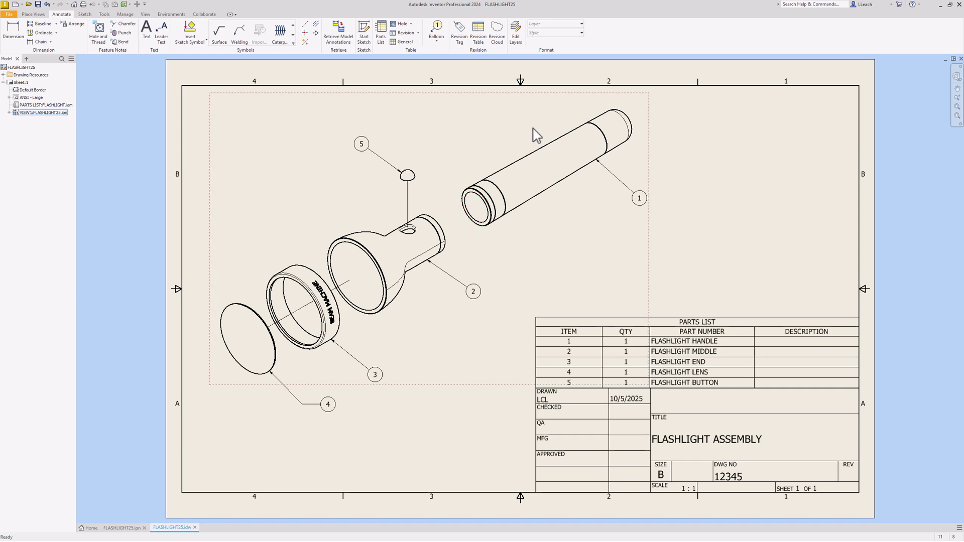
double_click(652, 184)
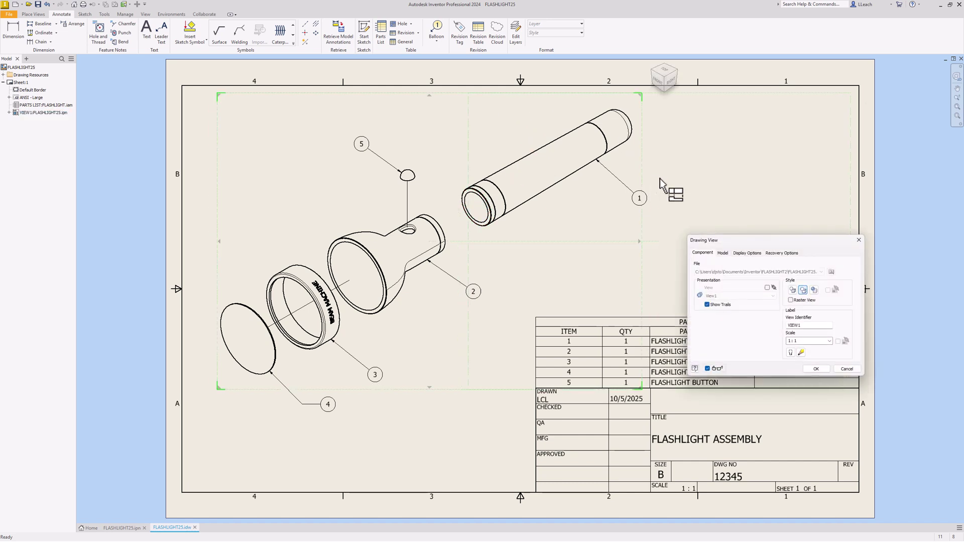
left_click(815, 291)
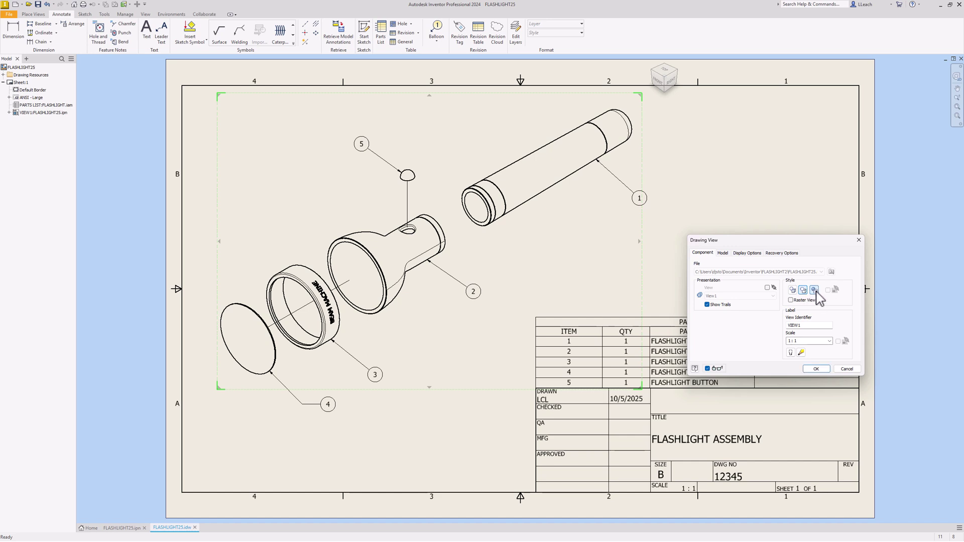
left_click(817, 370)
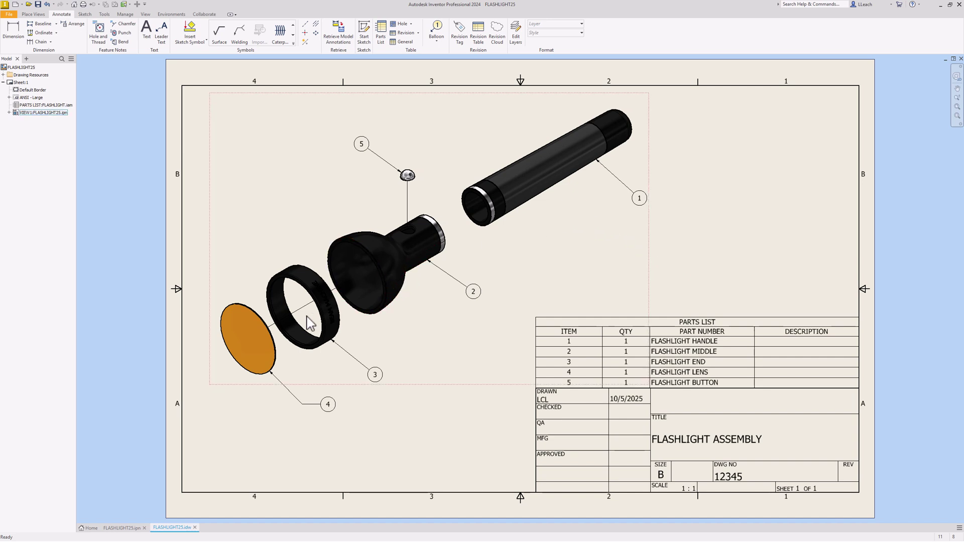
- Change the exploded view's display style to Hidden Line without shading
double_click(650, 261)
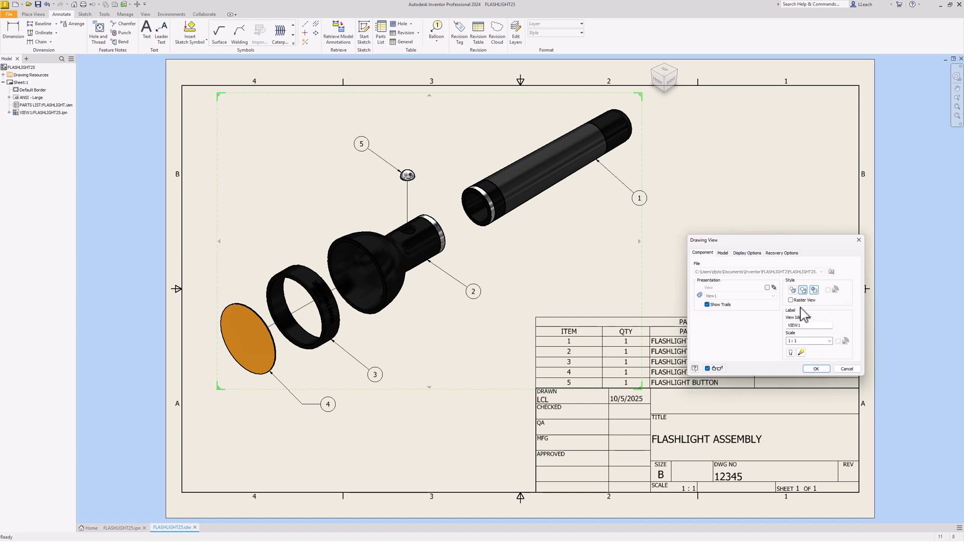
left_click(793, 291)
left_click(817, 370)
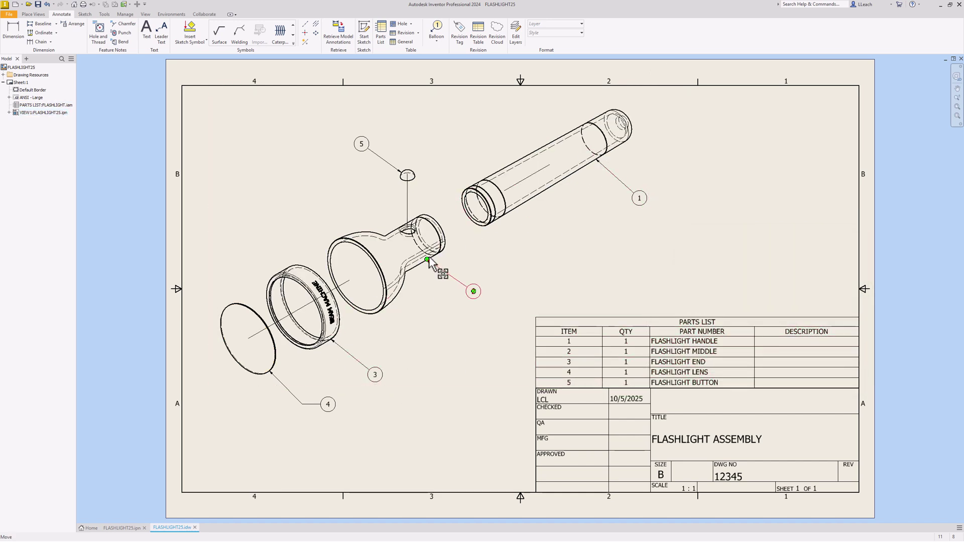
- Set the exploded view to the Hidden Line Removed style and turn off its trails
double_click(650, 263)
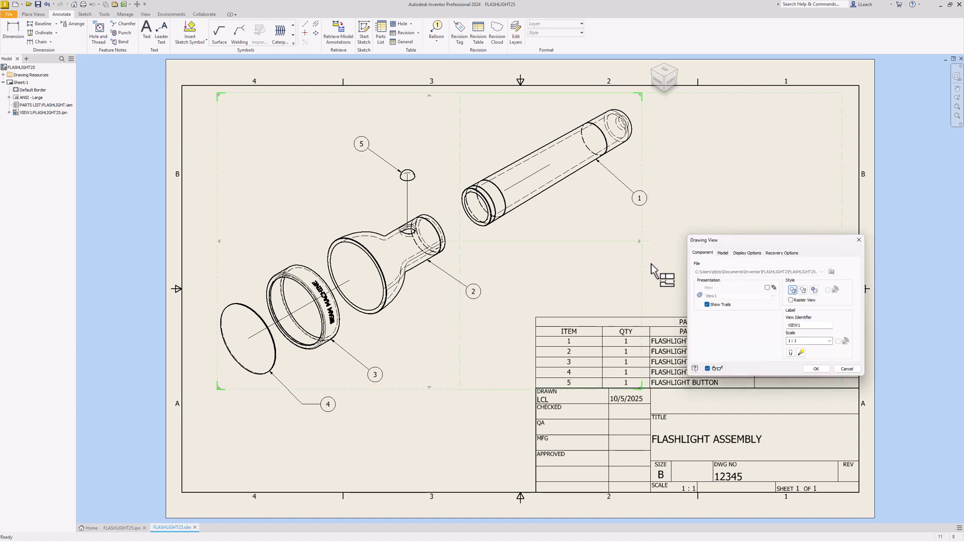
left_click(804, 291)
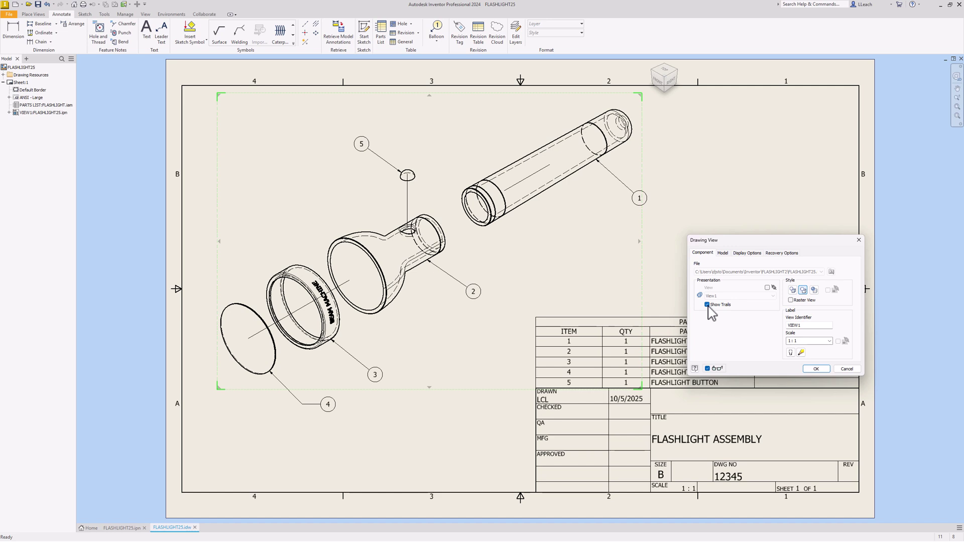
left_click(816, 369)
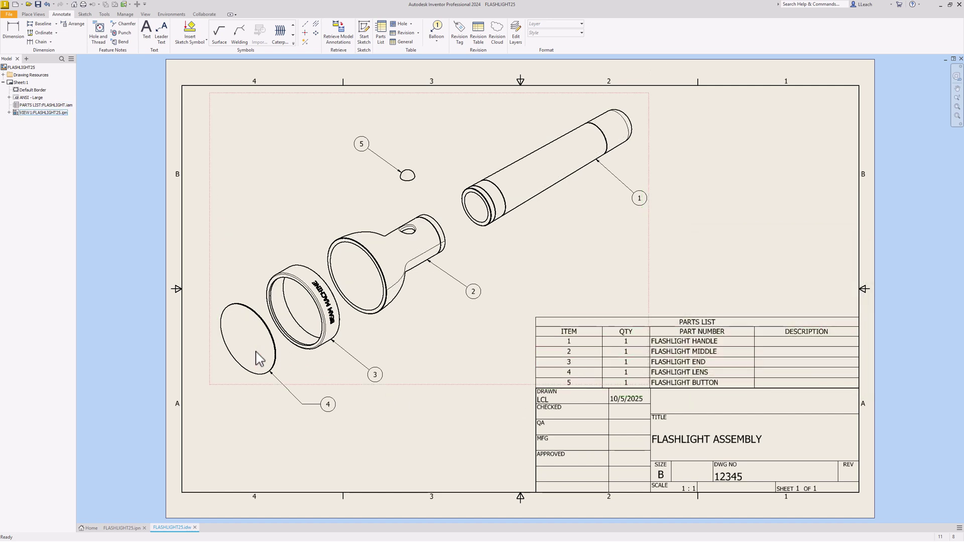